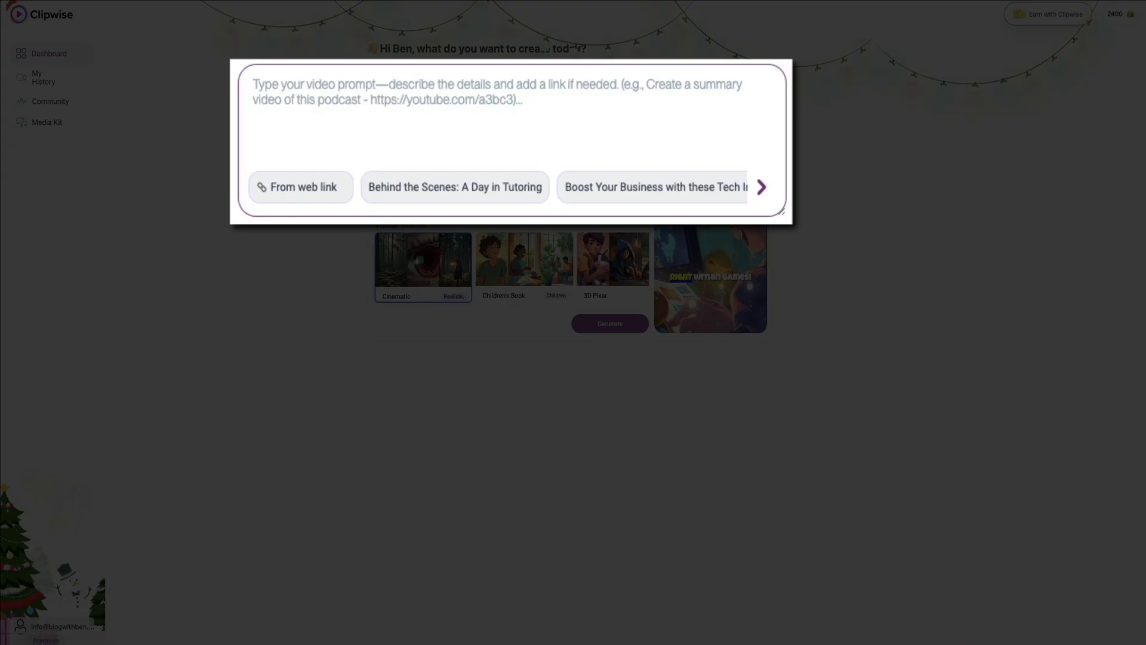
Browse the suggested video prompts and look over the available languages and video durations
{"action": "left_click", "coordinate": [763, 187]}
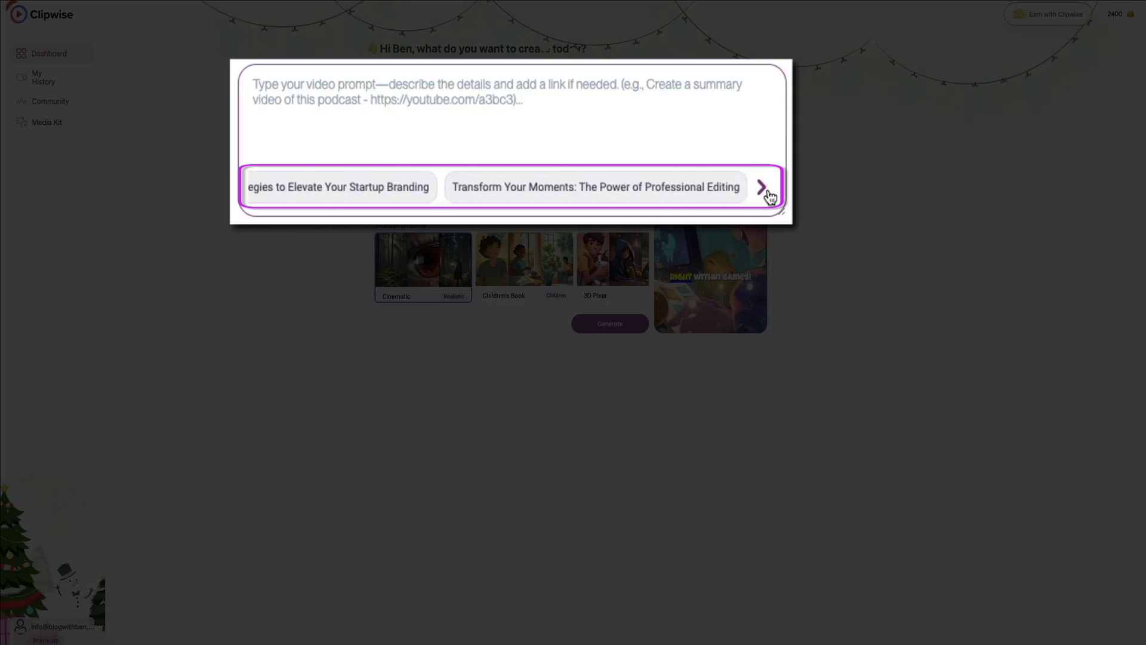
{"action": "left_click", "coordinate": [766, 190]}
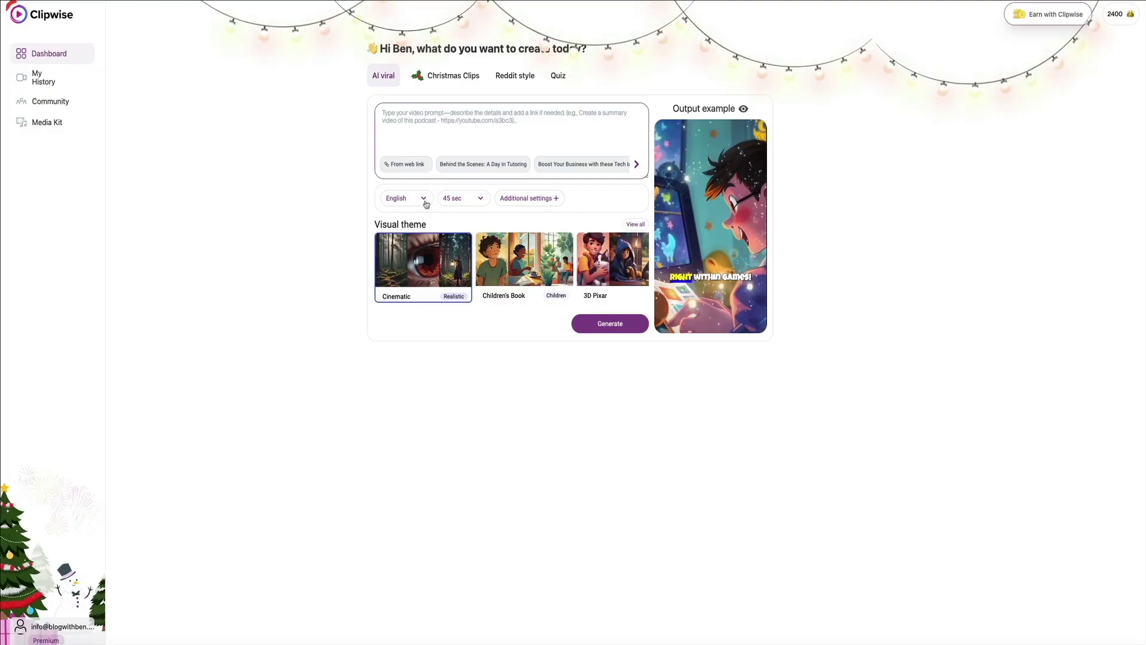
{"action": "left_click", "coordinate": [412, 198]}
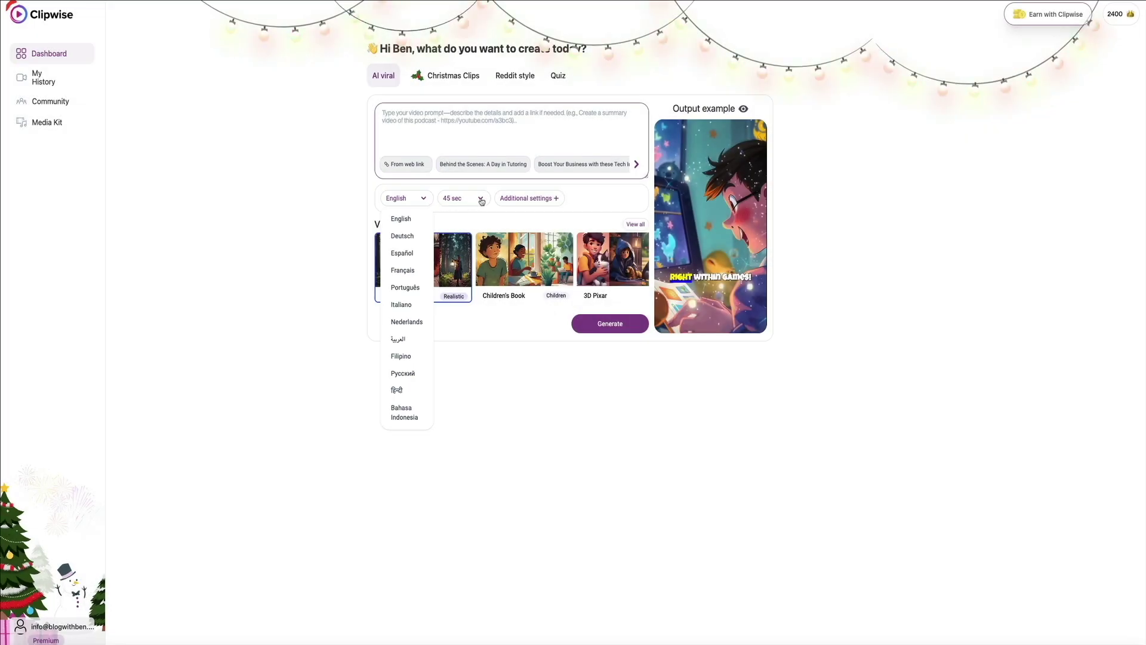
{"action": "left_click", "coordinate": [481, 198]}
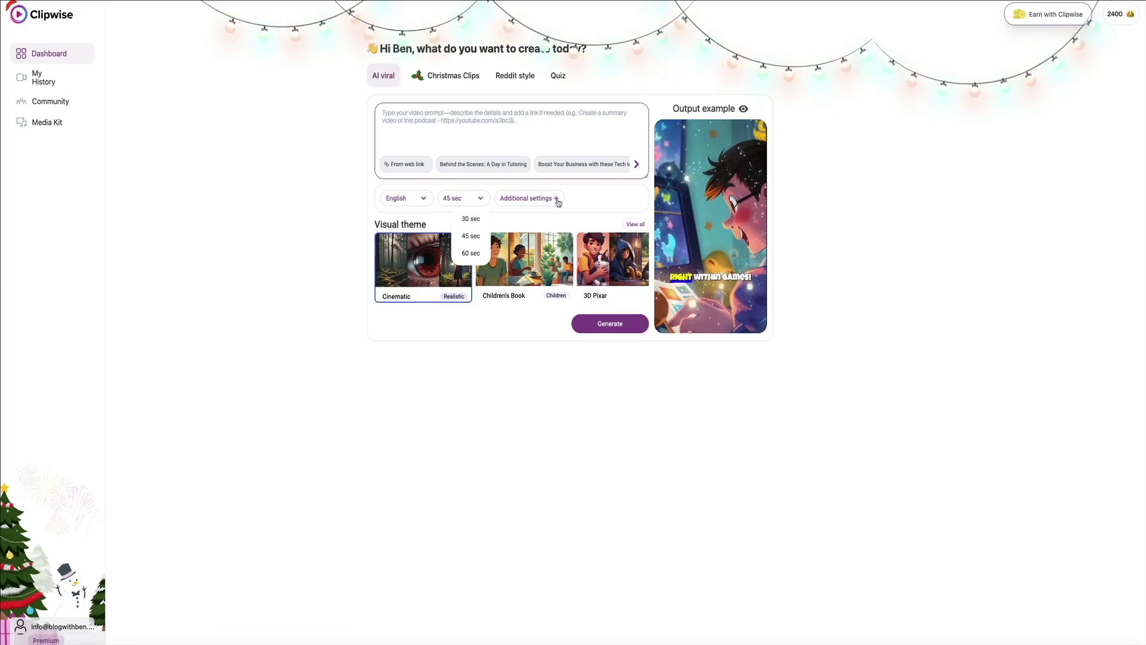
Reveal the additional settings and review the available tone, style and audience options
{"action": "left_click", "coordinate": [558, 199]}
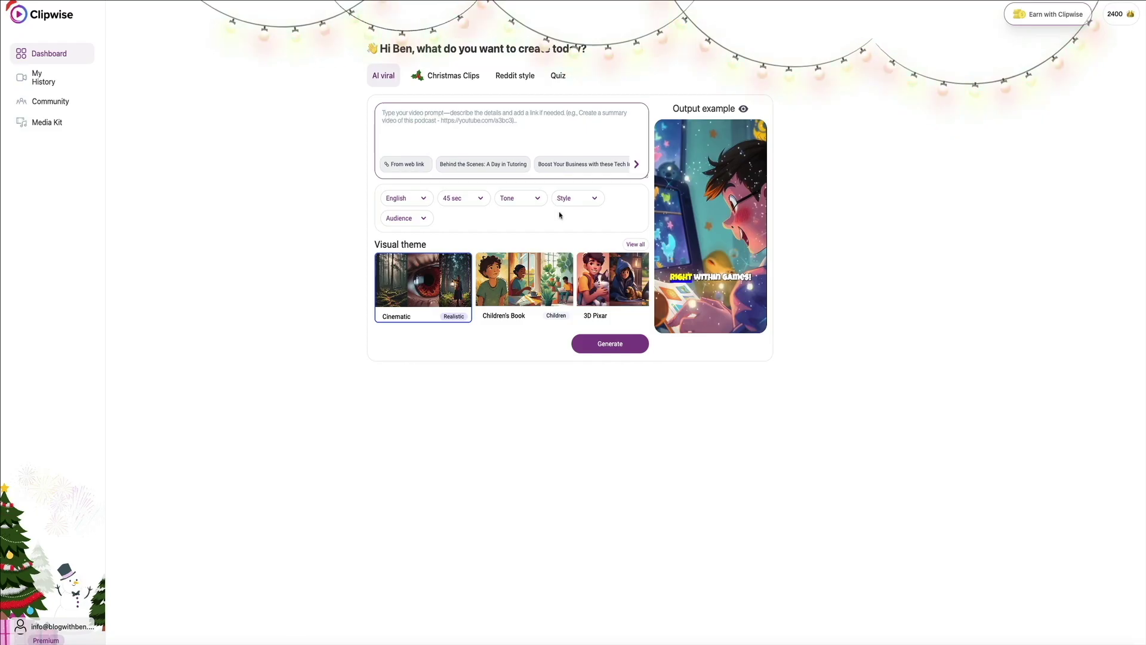
{"action": "left_click", "coordinate": [539, 198]}
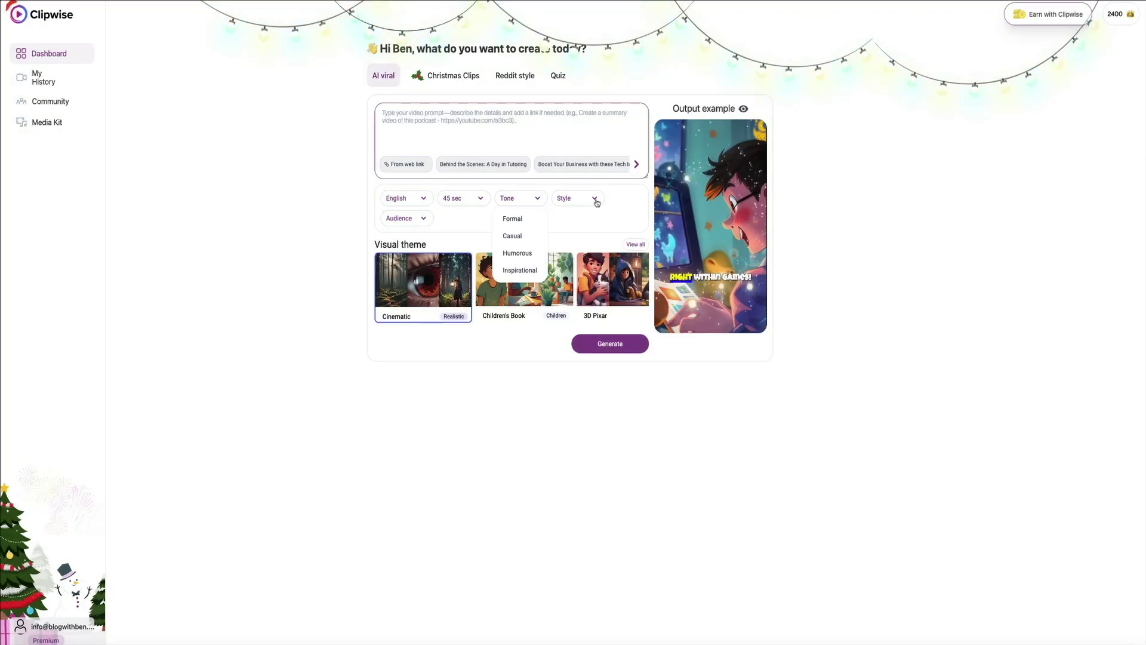
{"action": "left_click", "coordinate": [594, 199]}
{"action": "left_click", "coordinate": [593, 198]}
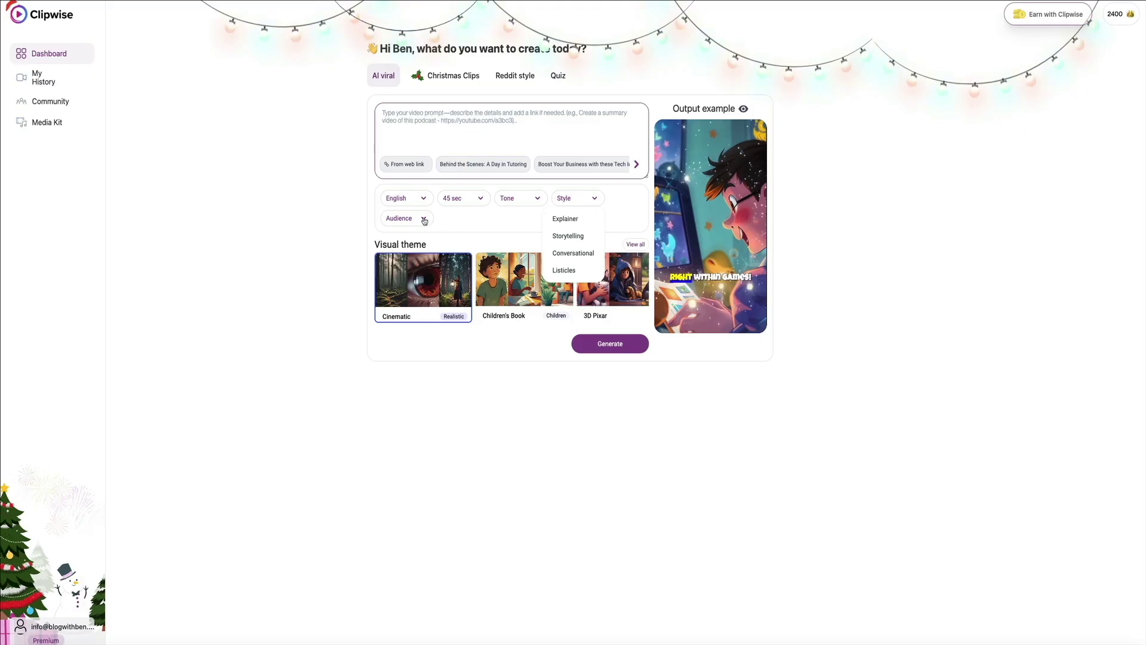
{"action": "left_click", "coordinate": [422, 219]}
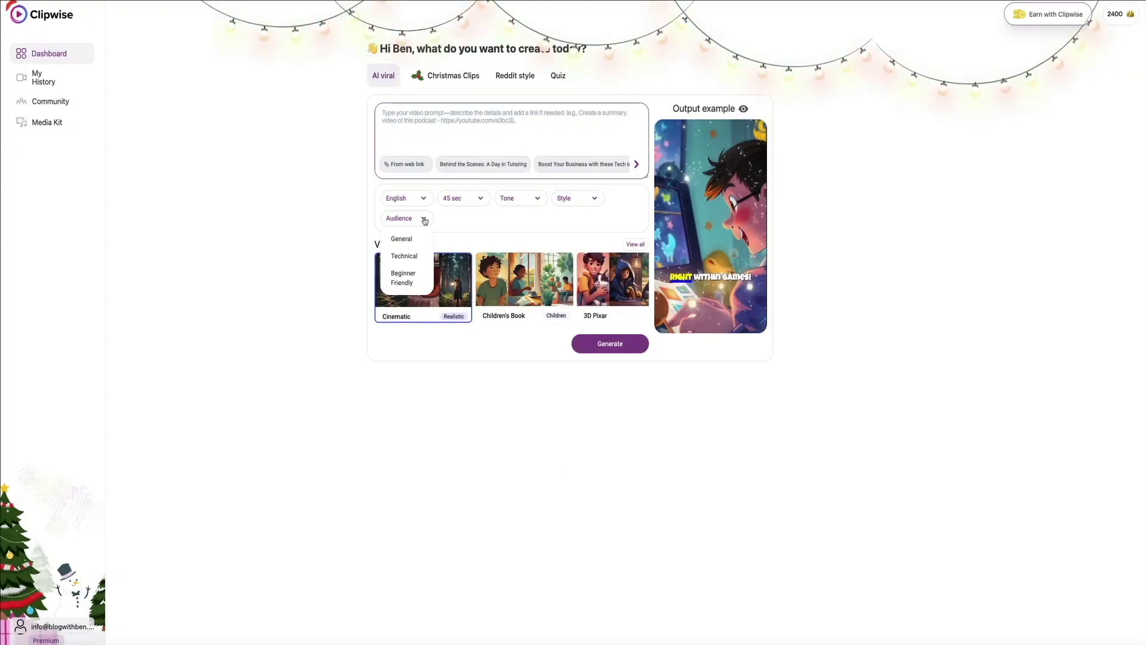
{"action": "left_click", "coordinate": [455, 222]}
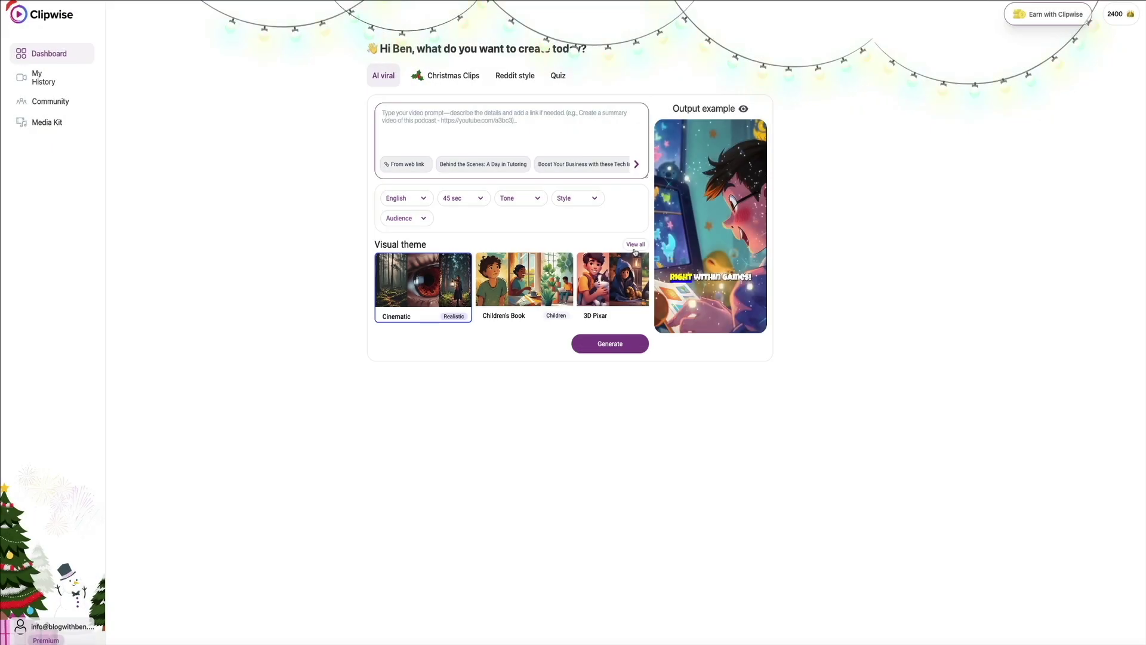
Look through the full visual theme gallery and its mood filter, then view the output example
{"action": "left_click", "coordinate": [633, 242]}
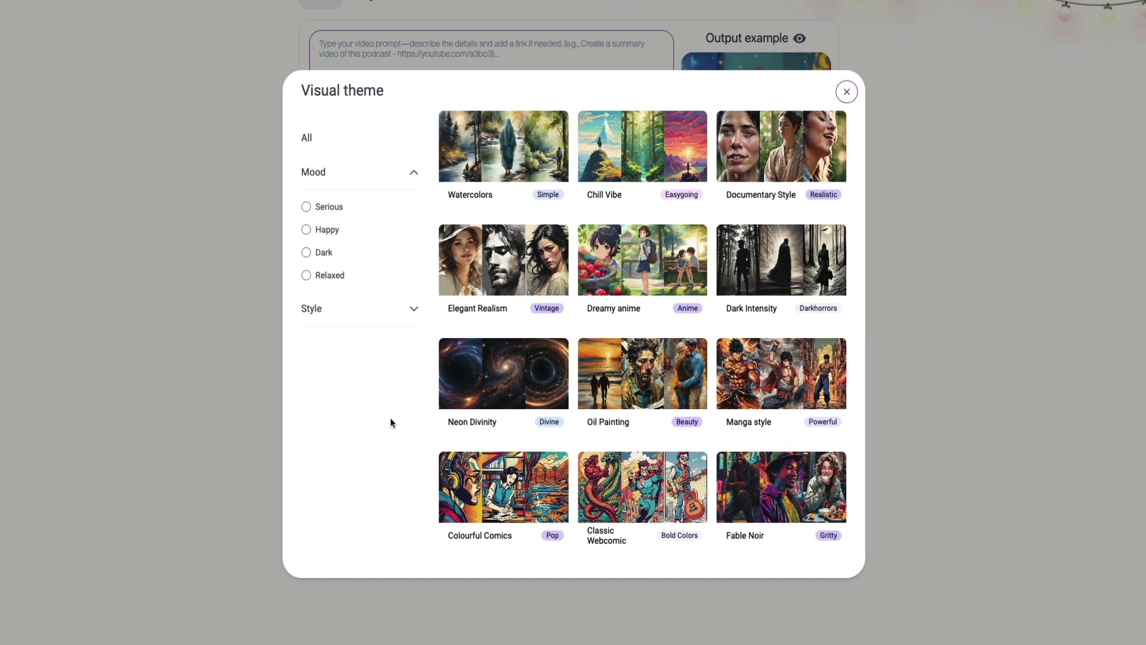
{"action": "left_click", "coordinate": [414, 171]}
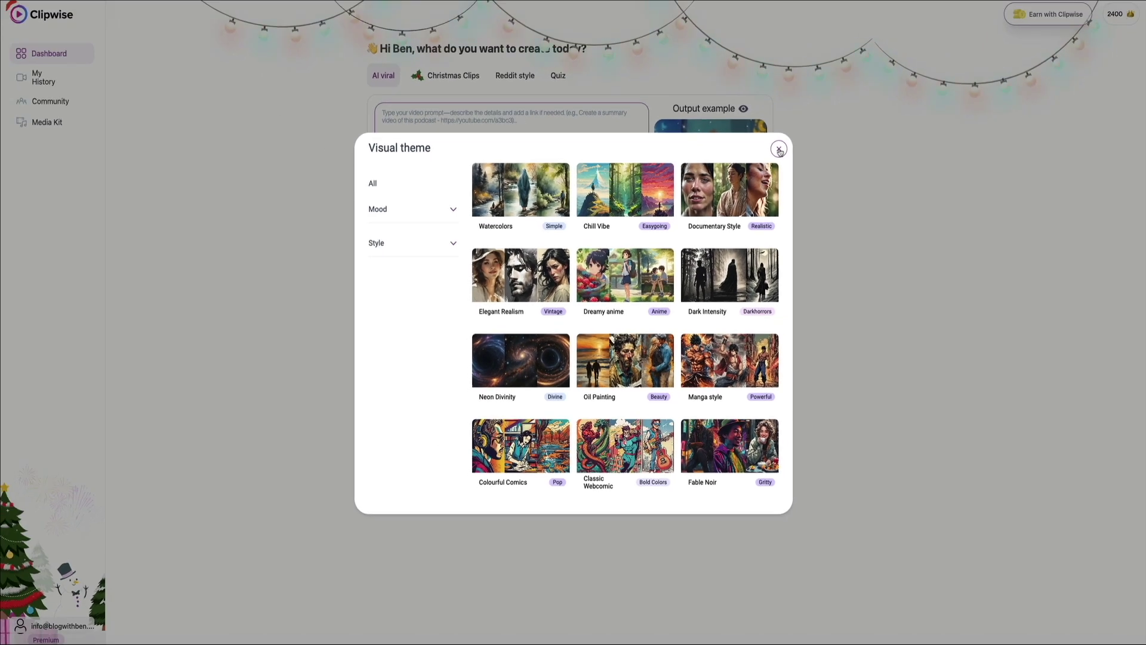
{"action": "left_click", "coordinate": [779, 150]}
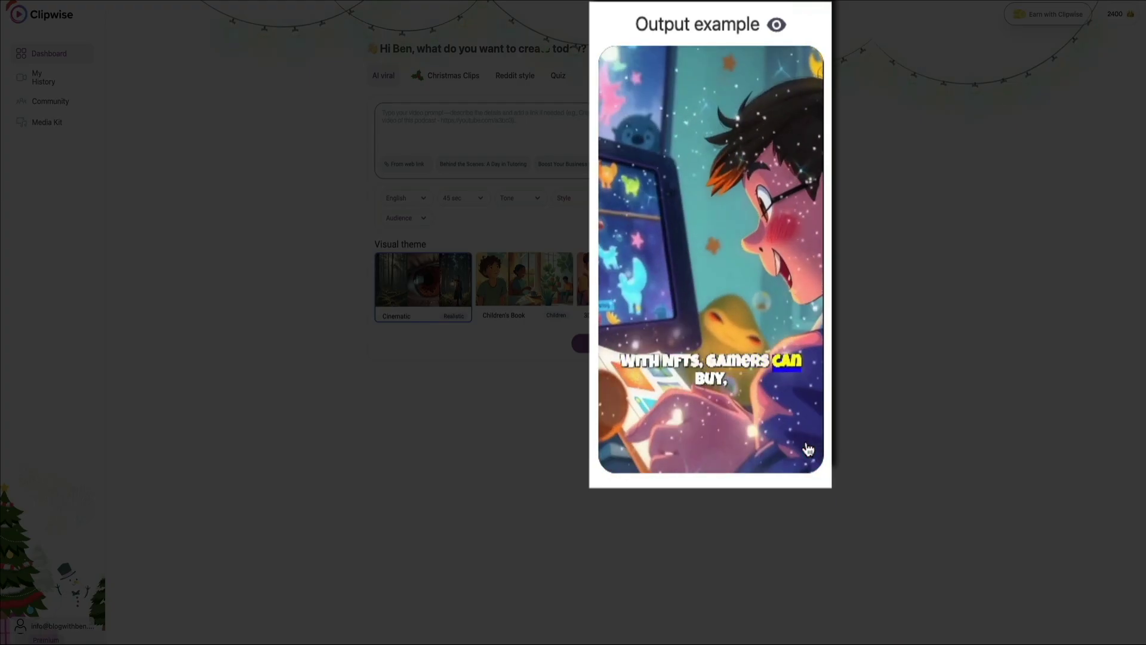
{"action": "left_click", "coordinate": [808, 450]}
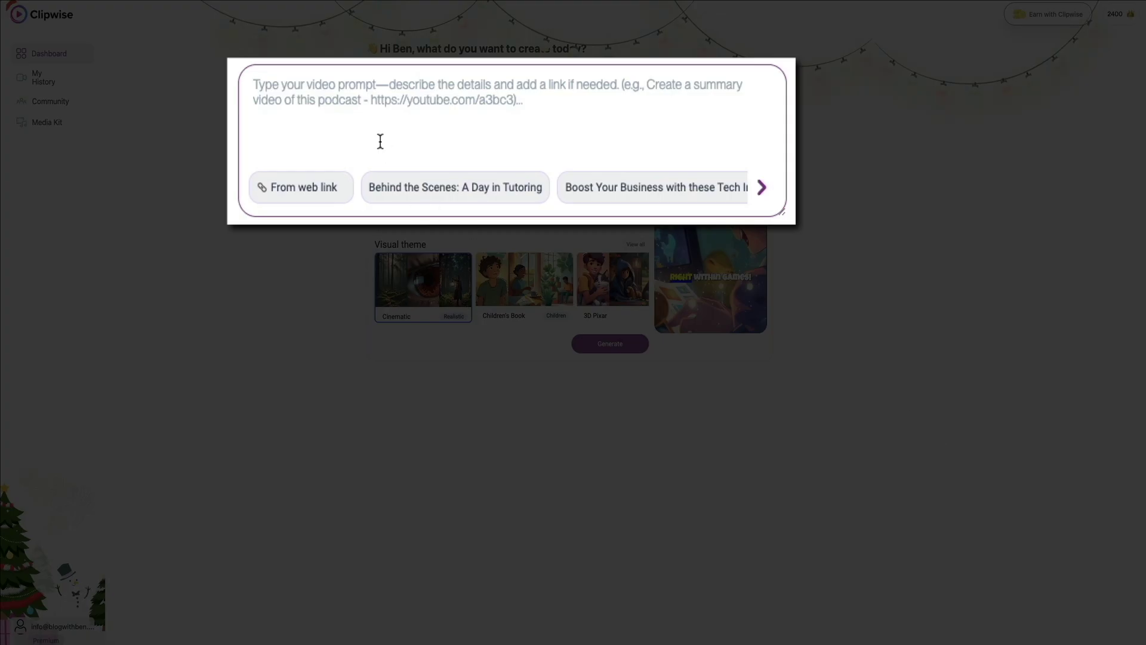
Enter the video prompt "Boost your blog with these five writing tips."
{"action": "left_click", "coordinate": [316, 94]}
{"action": "type", "text": "Boos"}
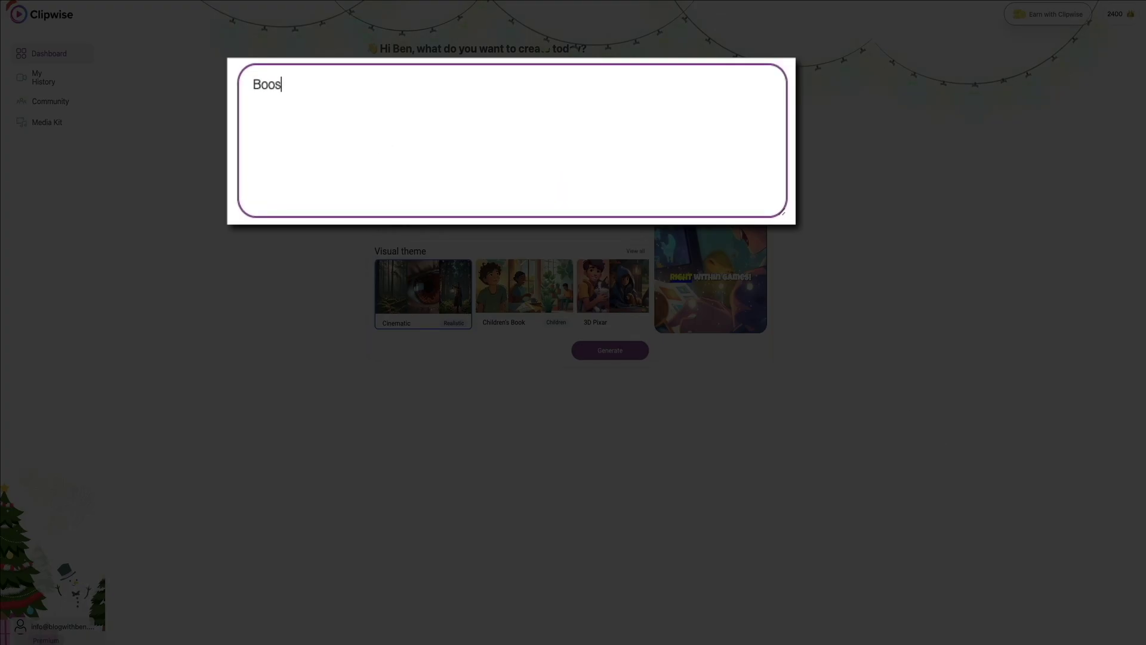
{"action": "type", "text": "t your blog with thi"}
{"action": "type", "text": "se five "}
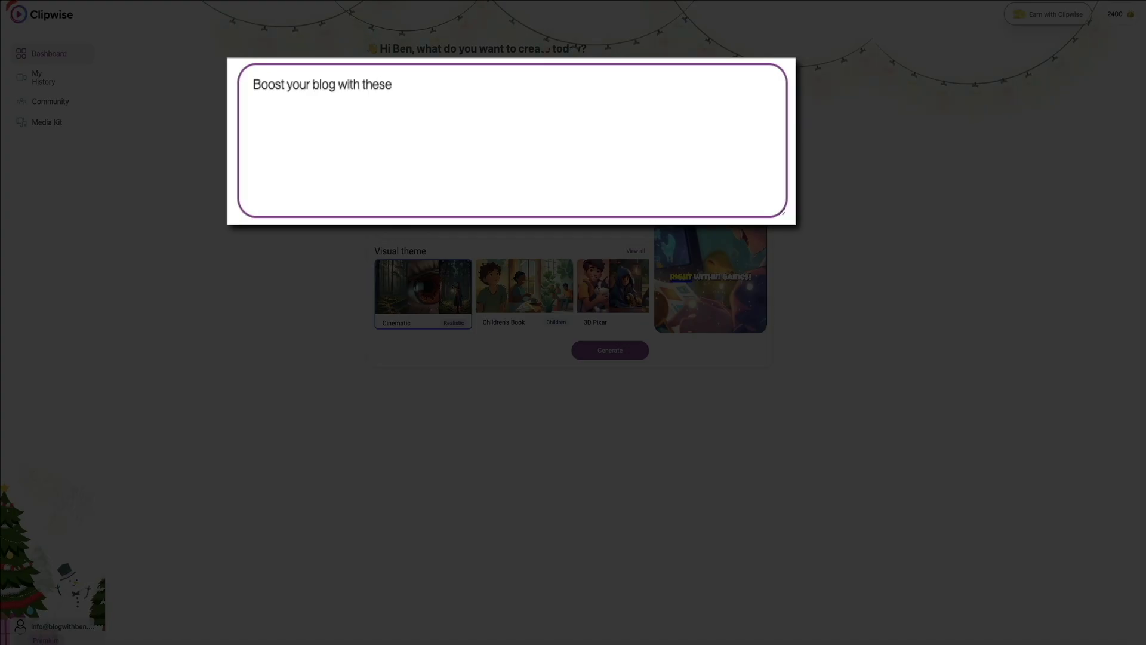
{"action": "type", "text": "writing tips."}
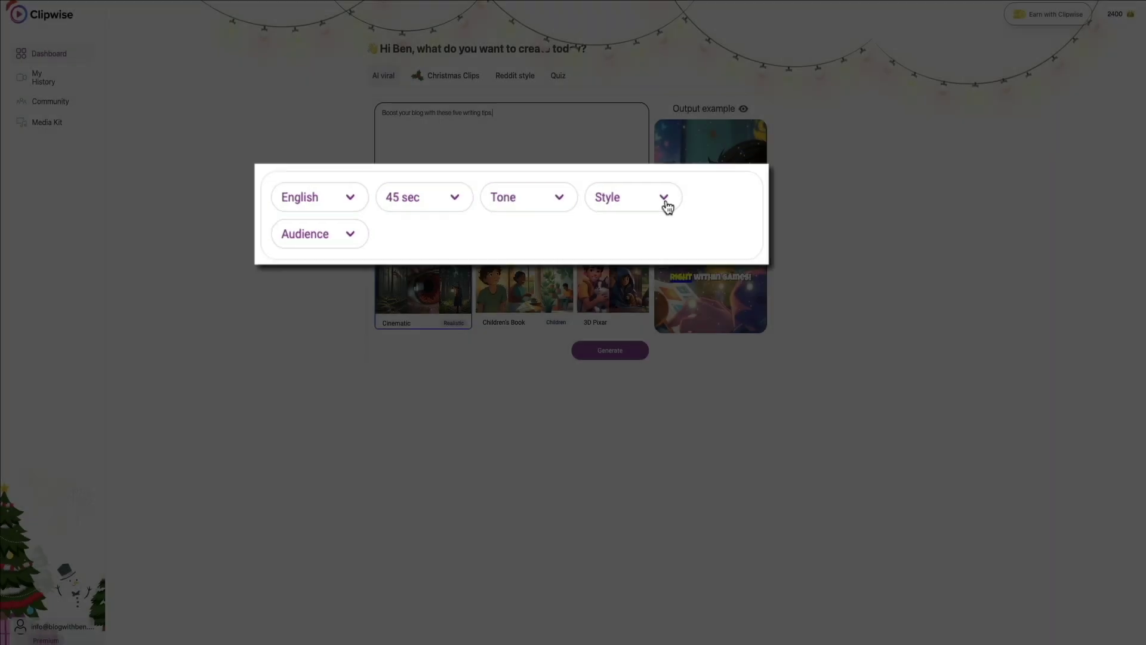
Set the video's style to Listicles, tone to Casual and audience to Beginner Friendly
{"action": "left_click", "coordinate": [595, 206]}
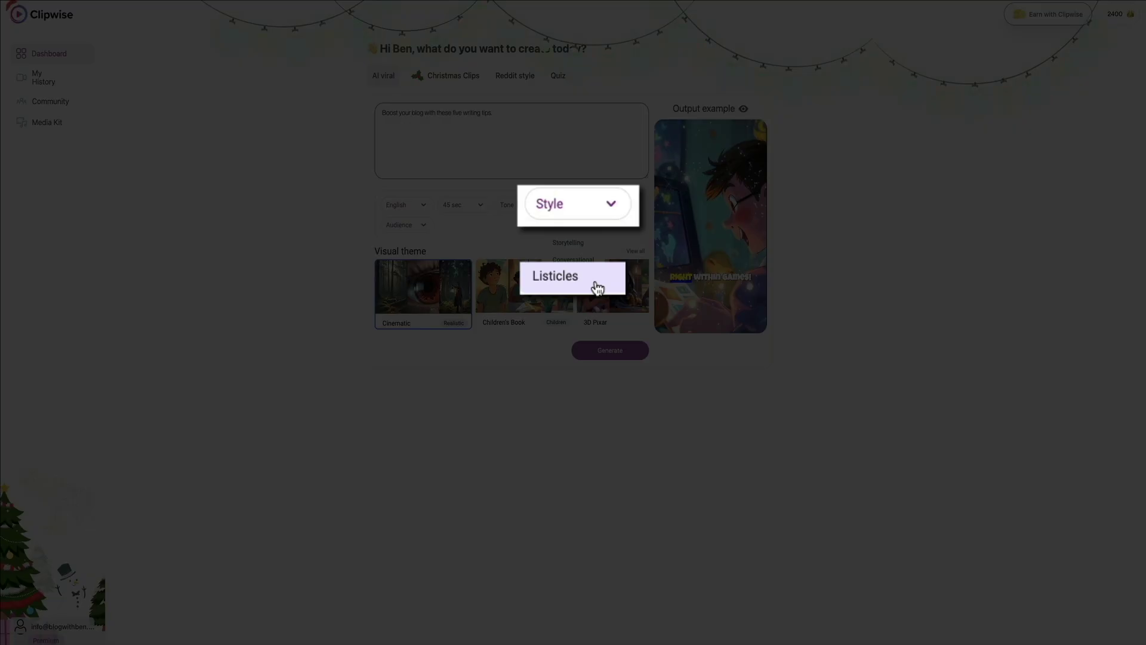
{"action": "left_click", "coordinate": [598, 288]}
{"action": "left_click", "coordinate": [536, 206]}
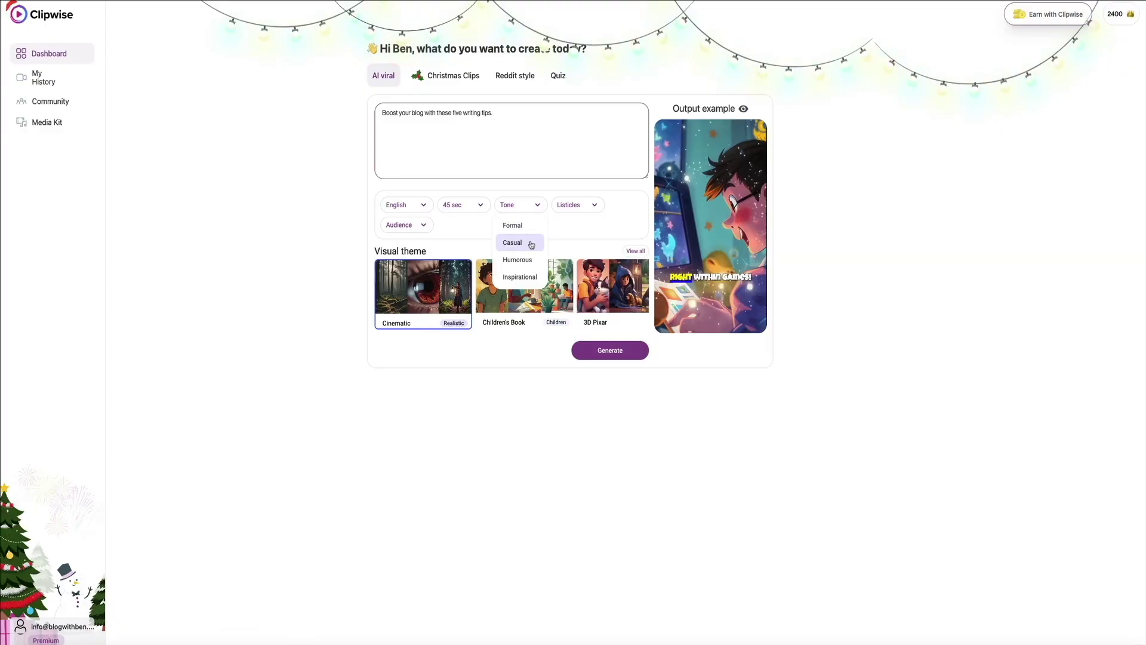
{"action": "left_click", "coordinate": [529, 242]}
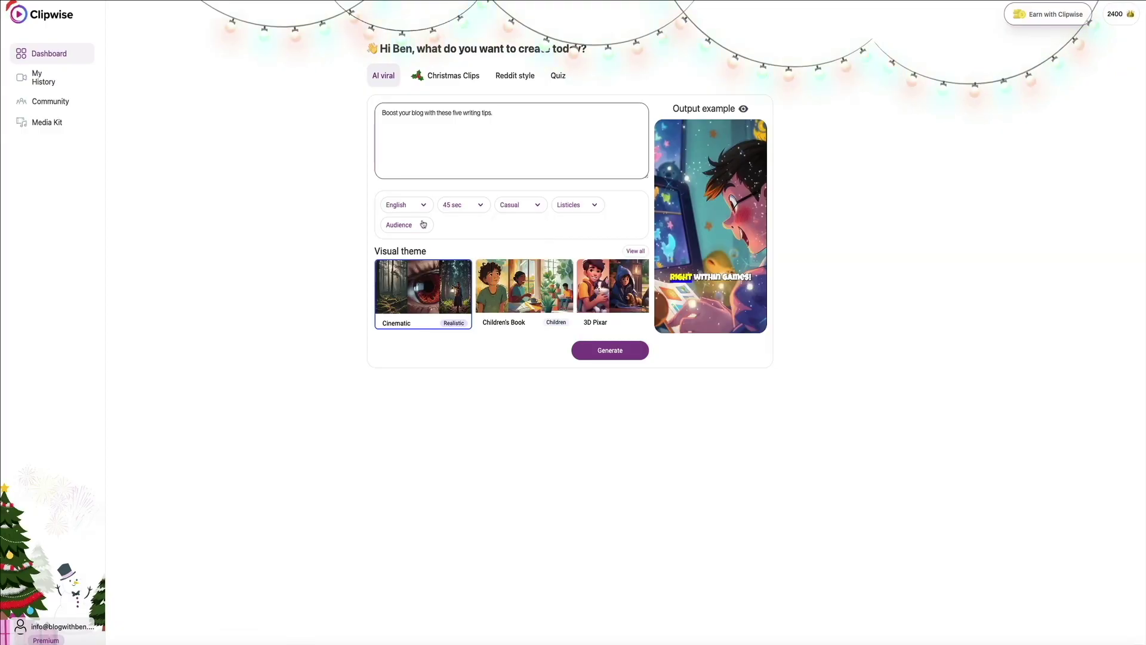
{"action": "left_click", "coordinate": [425, 225]}
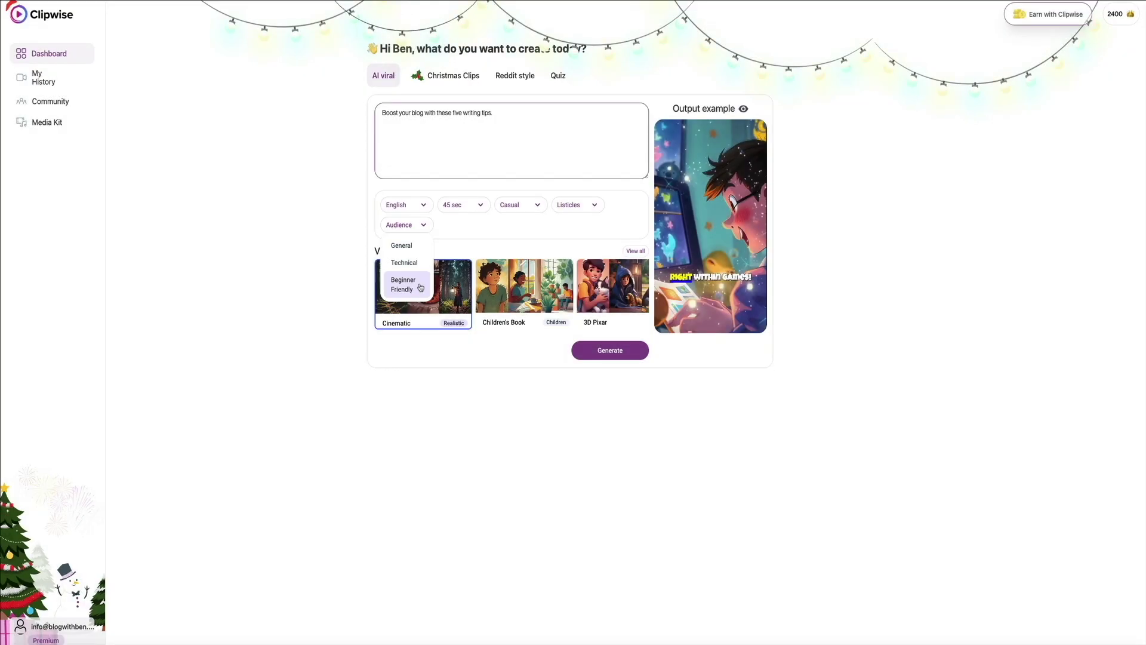
{"action": "left_click", "coordinate": [418, 286]}
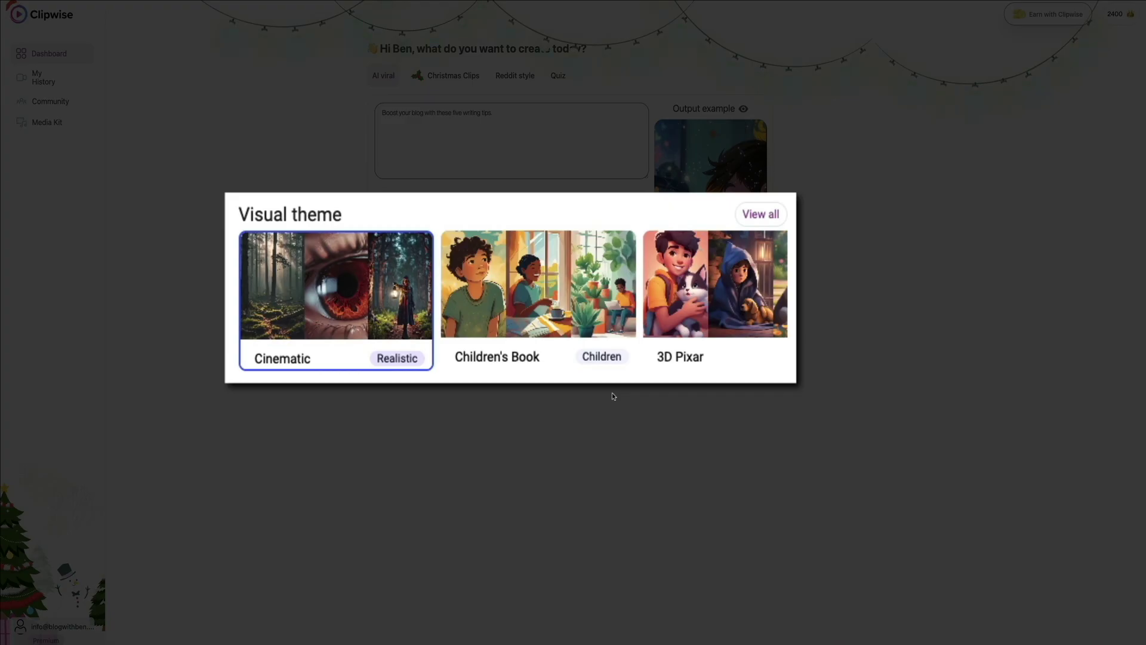
Choose the Corporate 3D visual theme from the full theme gallery and generate the video
{"action": "left_click", "coordinate": [762, 219]}
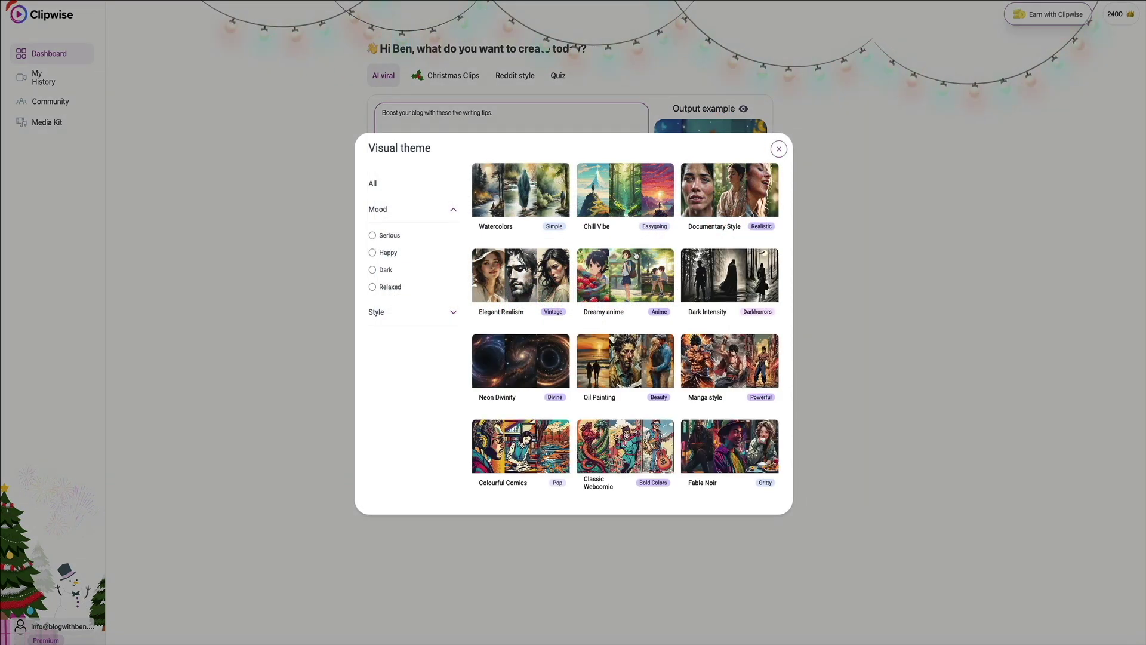
{"action": "scroll", "coordinate": [670, 266], "scroll_direction": "down", "scroll_amount": 2}
{"action": "scroll", "coordinate": [671, 266], "scroll_direction": "down", "scroll_amount": 3}
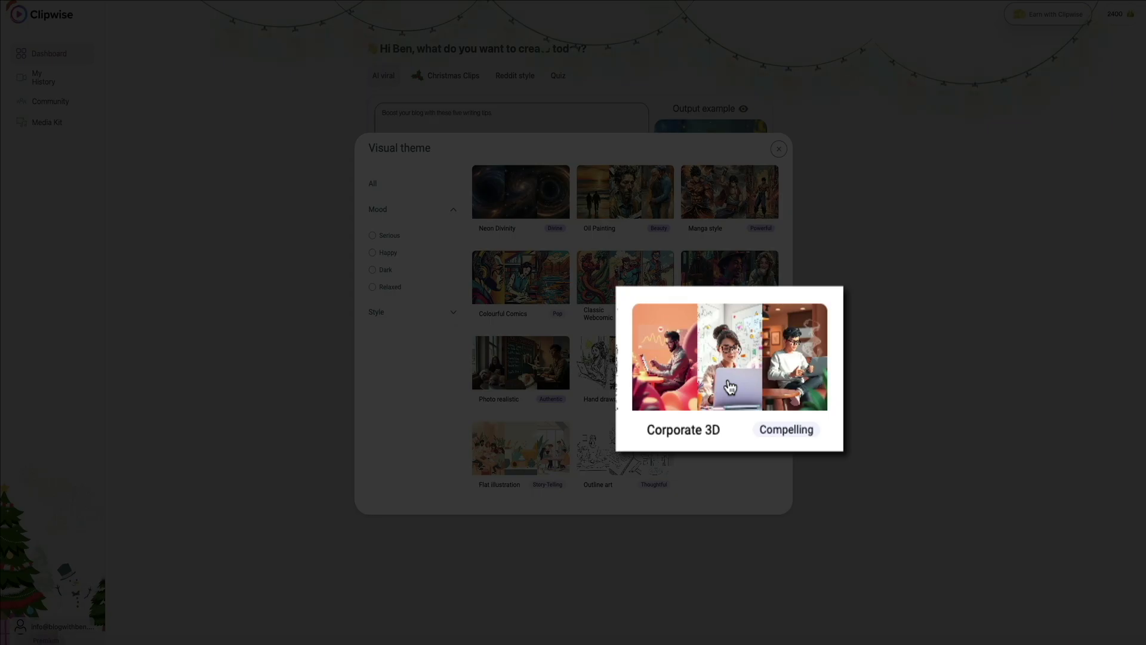
{"action": "left_click", "coordinate": [730, 387]}
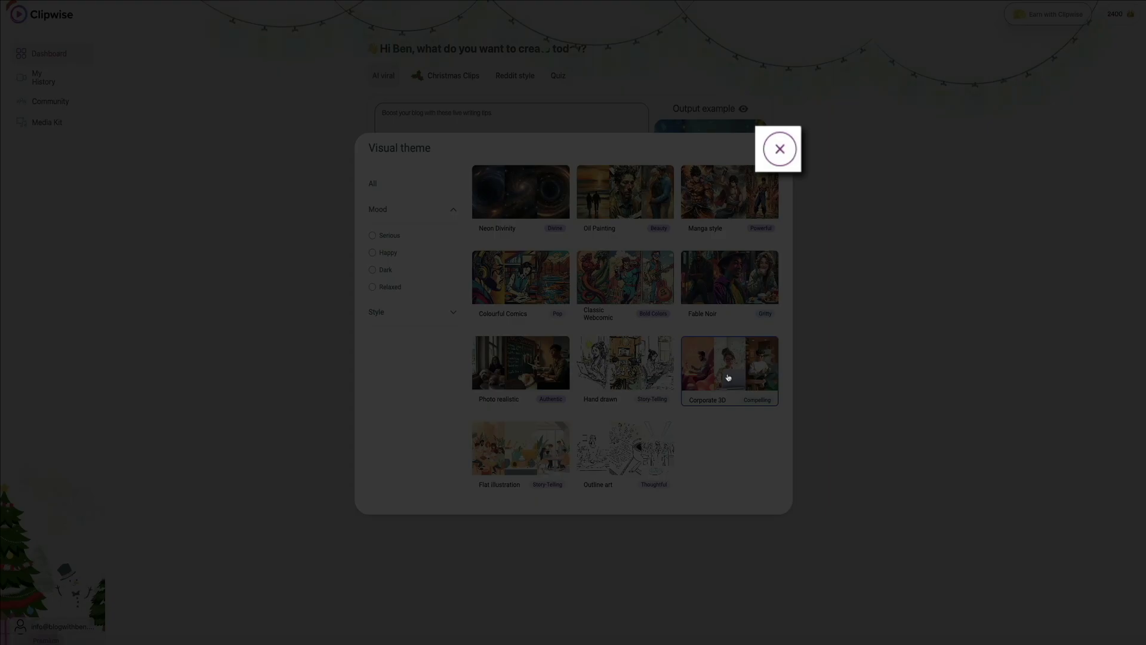
{"action": "left_click", "coordinate": [778, 150]}
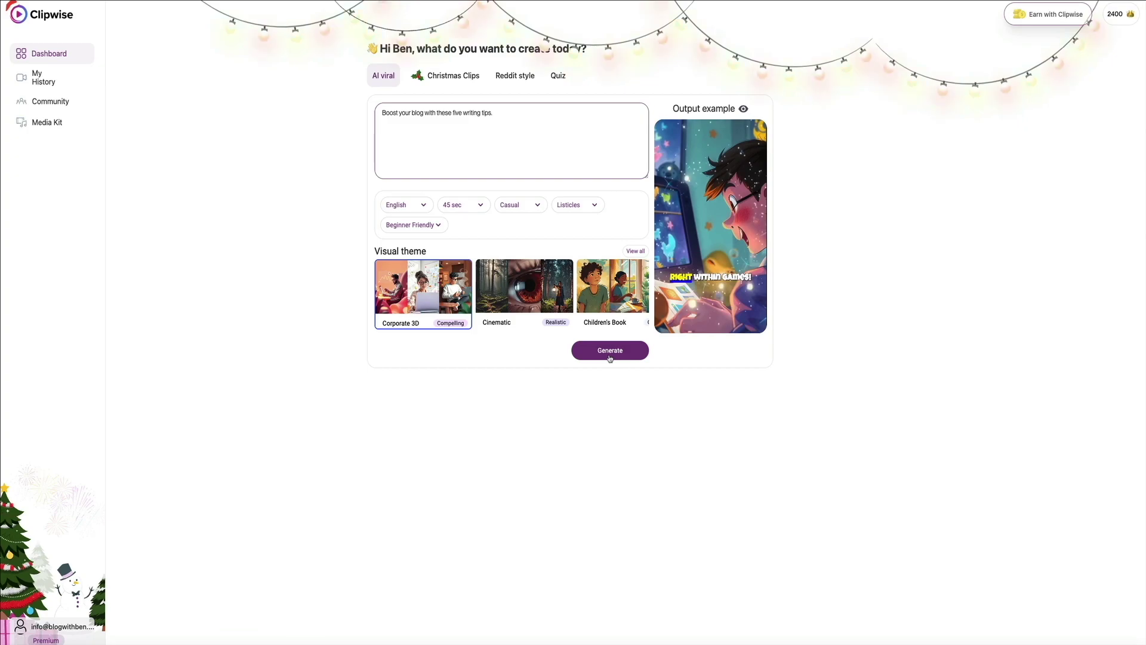
{"action": "left_click", "coordinate": [609, 351]}
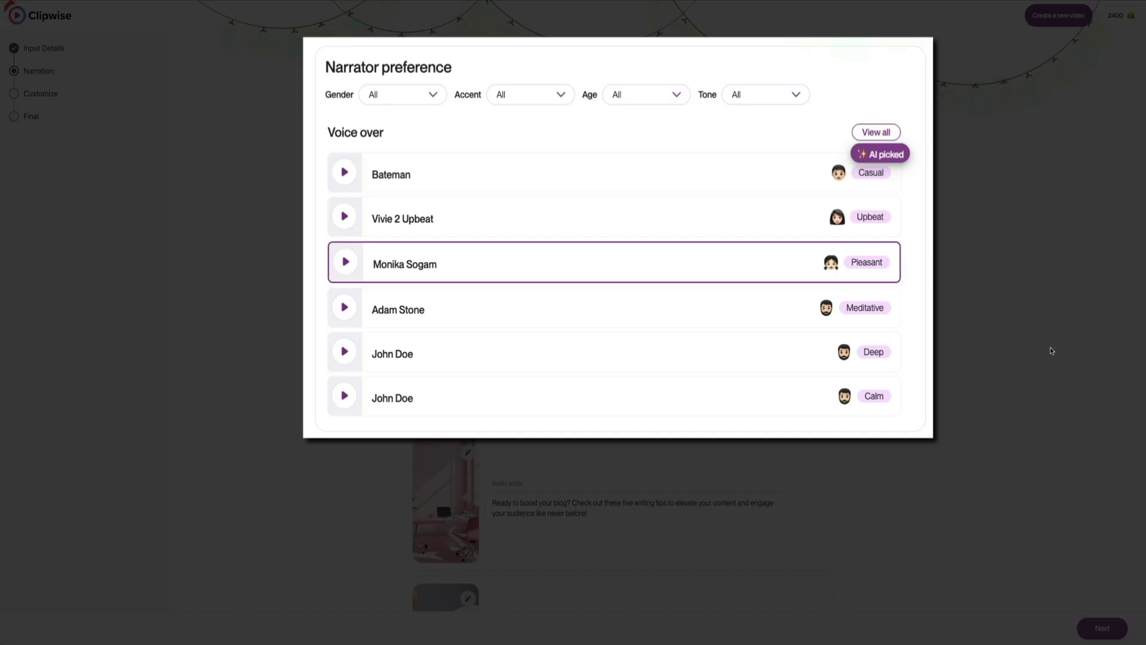
Preview several narrator voices and select Vivie 2 Upbeat as the voice over
{"action": "left_click", "coordinate": [346, 263]}
{"action": "left_click", "coordinate": [345, 217]}
{"action": "left_click", "coordinate": [345, 314]}
{"action": "left_click", "coordinate": [343, 354]}
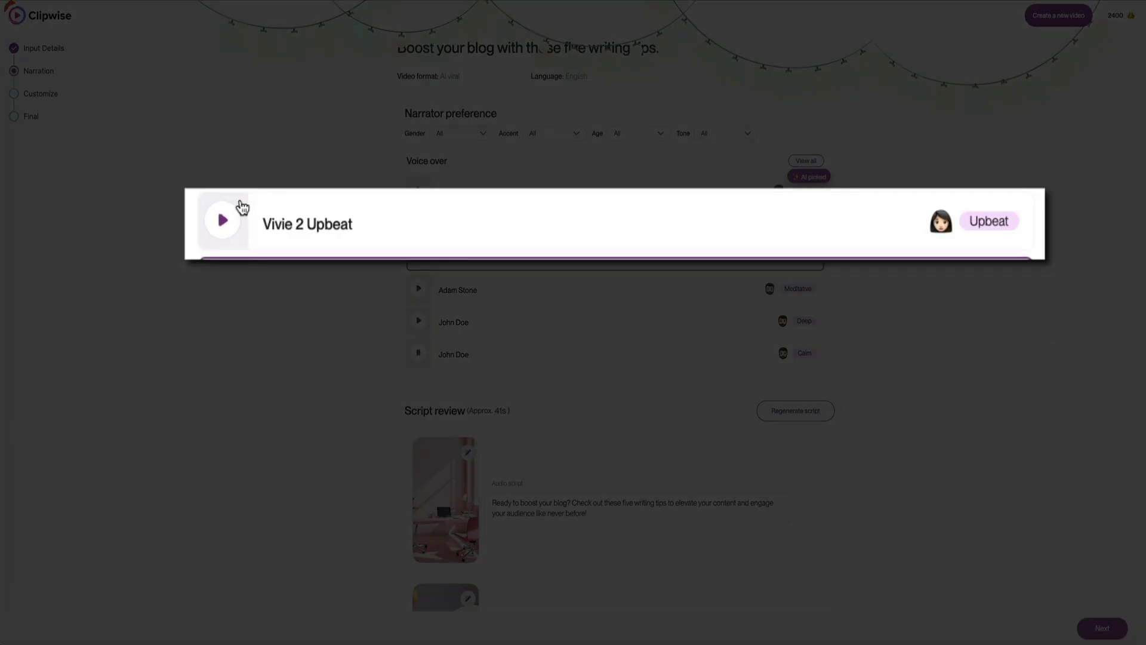
{"action": "left_click", "coordinate": [222, 224]}
{"action": "left_click", "coordinate": [555, 235]}
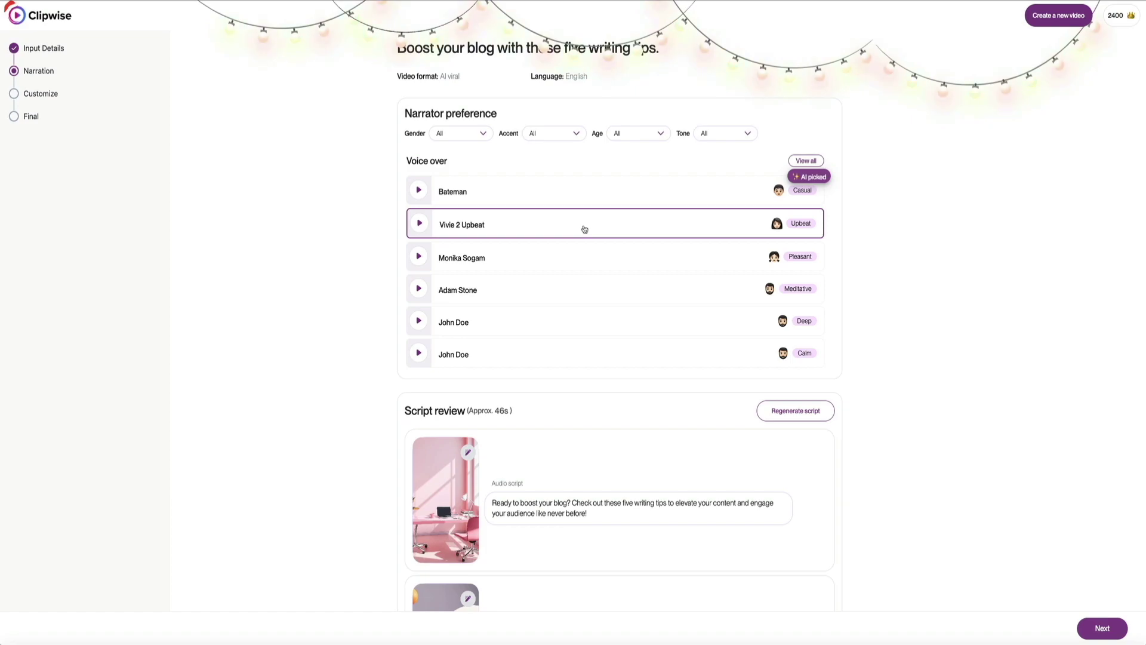
Read through the generated audio script and images of all scenes in the script review
{"action": "scroll", "coordinate": [965, 300], "scroll_direction": "down", "scroll_amount": 3}
{"action": "scroll", "coordinate": [965, 299], "scroll_direction": "down", "scroll_amount": 3}
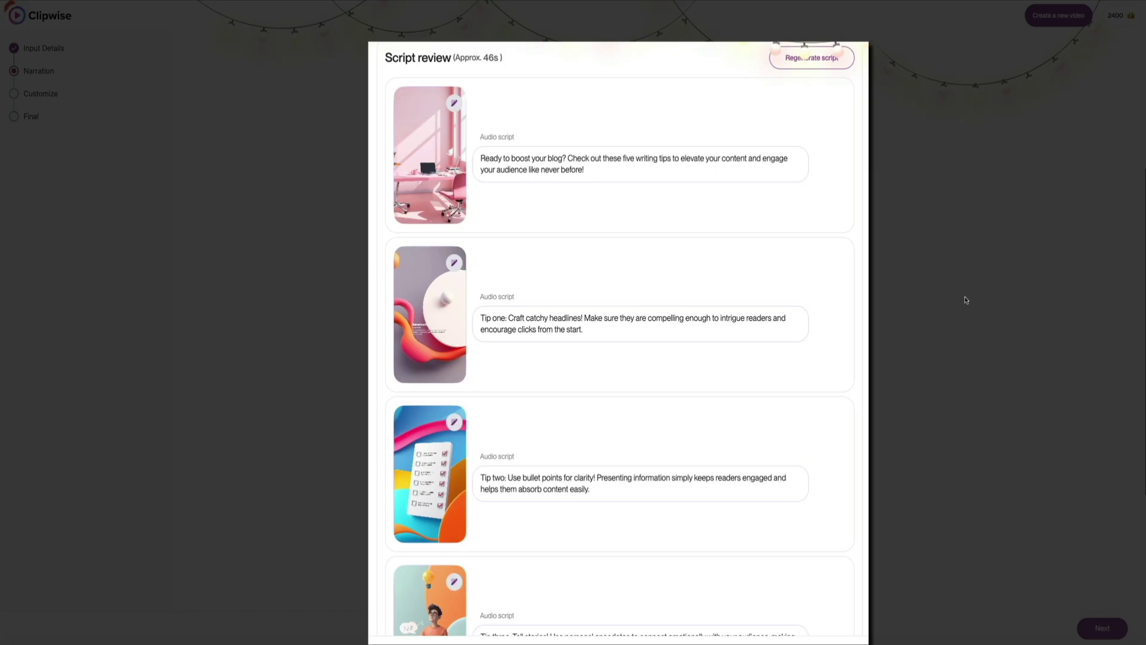
{"action": "scroll", "coordinate": [966, 299], "scroll_direction": "down", "scroll_amount": 1}
{"action": "scroll", "coordinate": [966, 300], "scroll_direction": "down", "scroll_amount": 4}
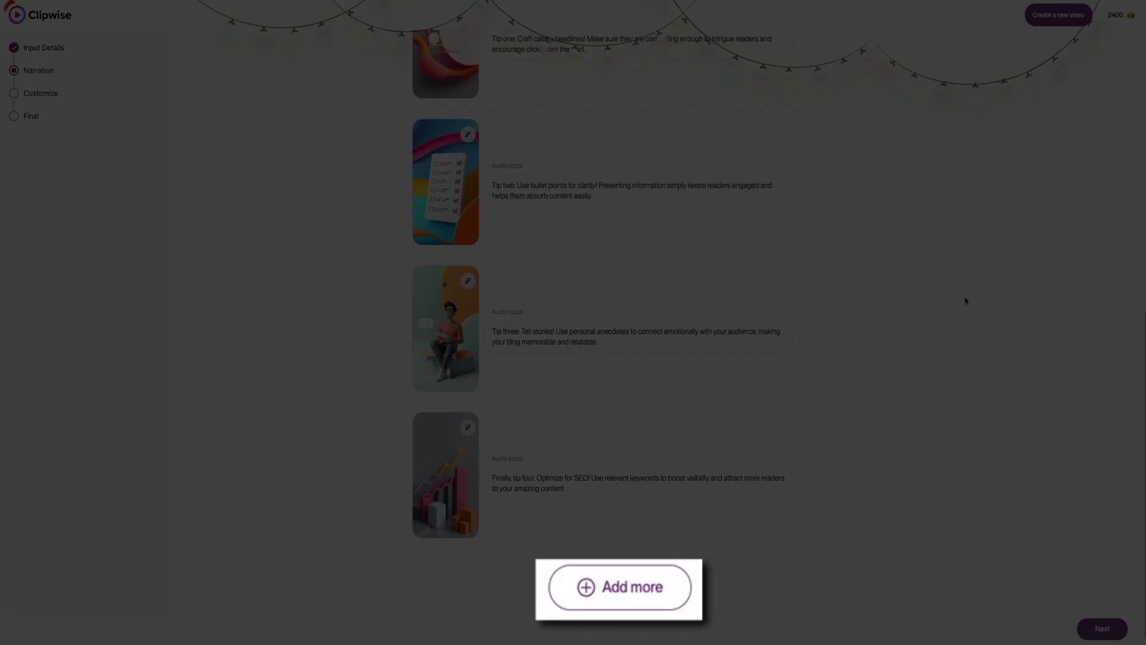
{"action": "scroll", "coordinate": [965, 300], "scroll_direction": "up", "scroll_amount": 3}
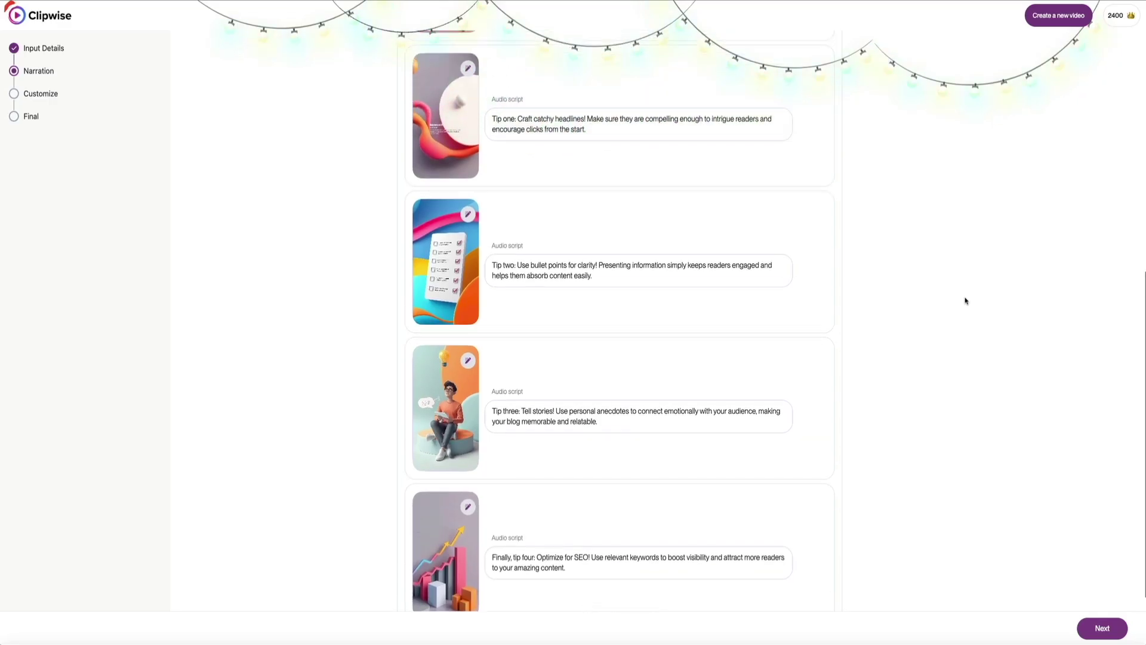
{"action": "scroll", "coordinate": [965, 300], "scroll_direction": "up", "scroll_amount": 2}
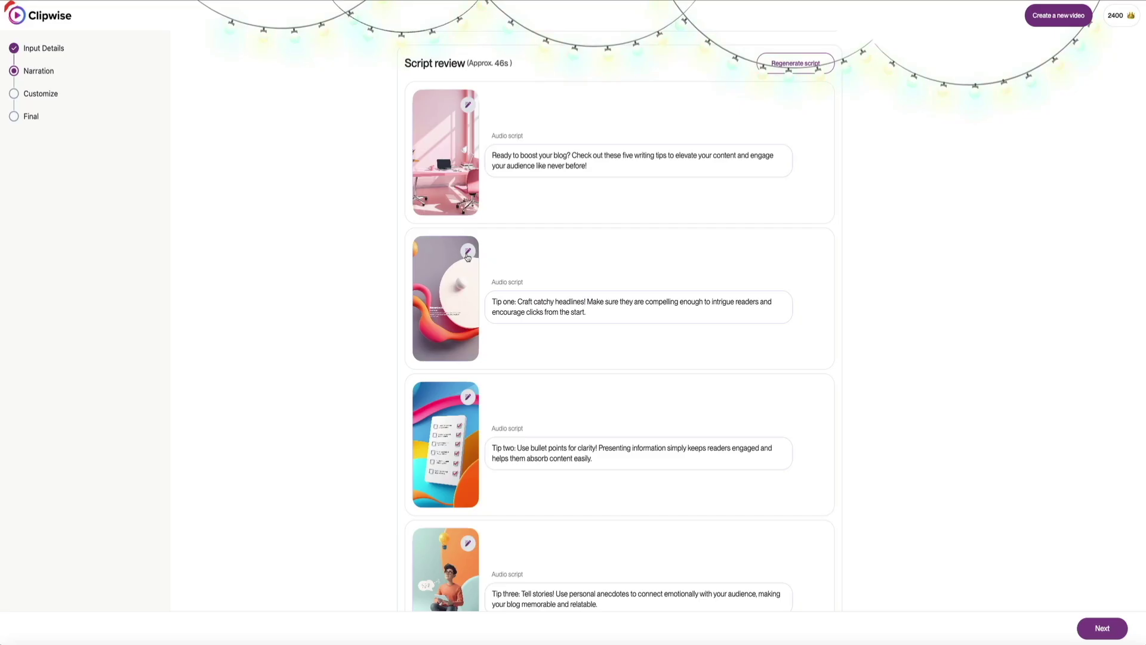
Change the tip one scene's image description to "A screenshot of a computer screen, featuring engaging graphics that draws attention."
{"action": "left_click", "coordinate": [467, 251]}
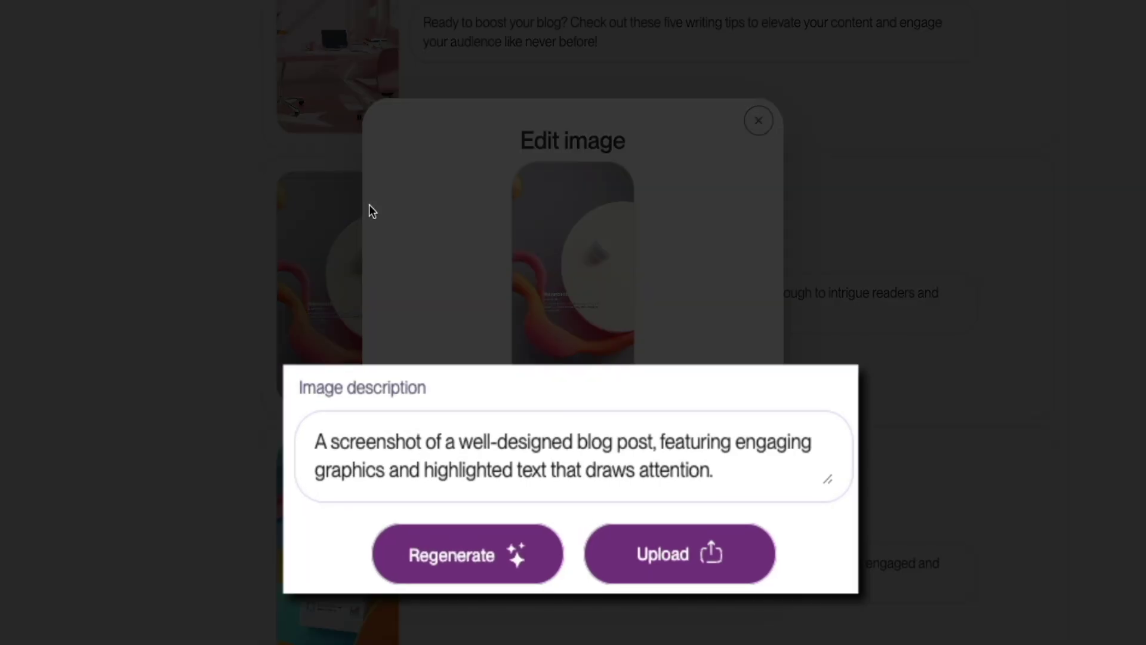
{"action": "left_click_drag", "start_coordinate": [460, 442], "coordinate": [654, 442]}
{"action": "type", "text": "computer screen"}
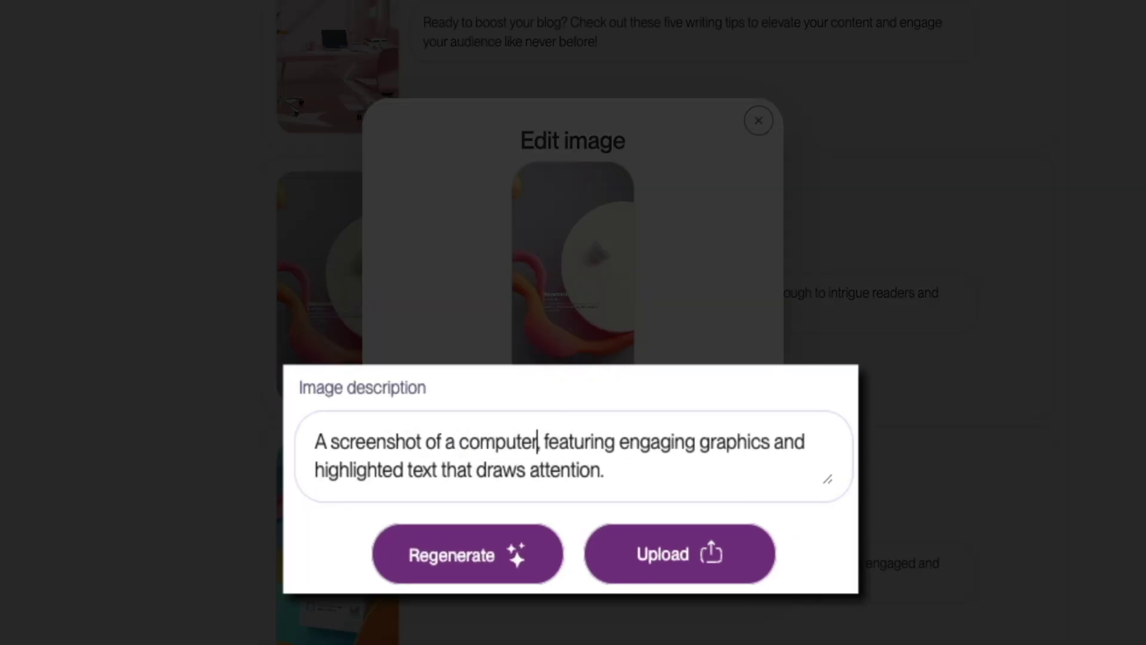
{"action": "left_click_drag", "start_coordinate": [317, 470], "coordinate": [476, 469]}
{"action": "key", "text": "BackSpace"}
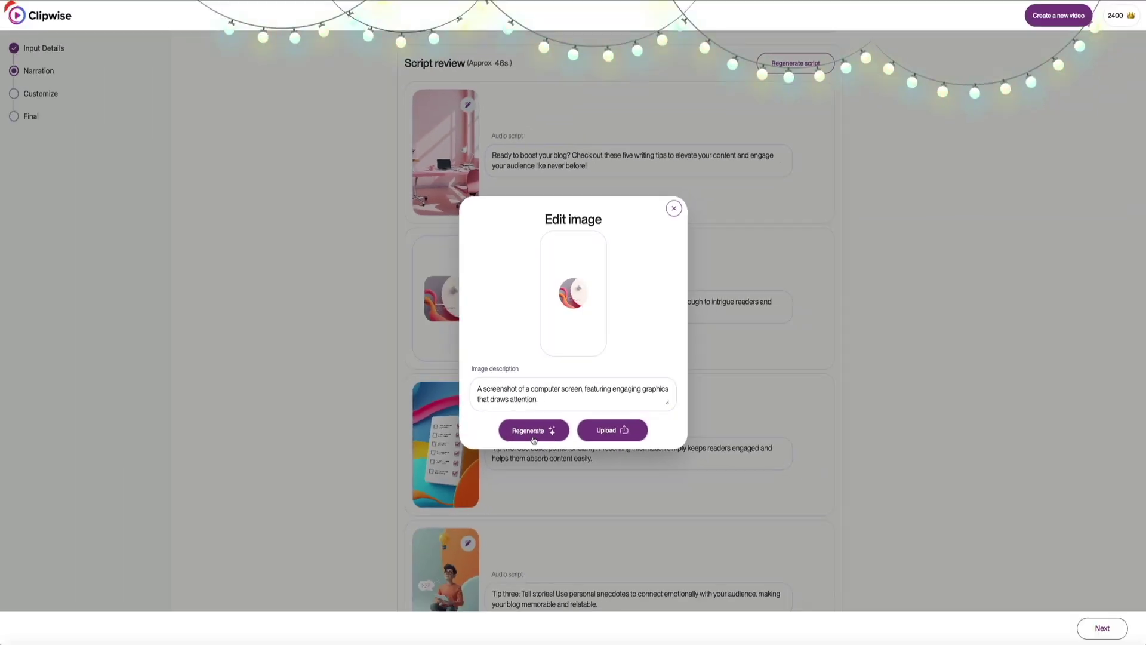
Regenerate the tip one scene's image from its new description and continue to the customization stage
{"action": "left_click", "coordinate": [502, 539]}
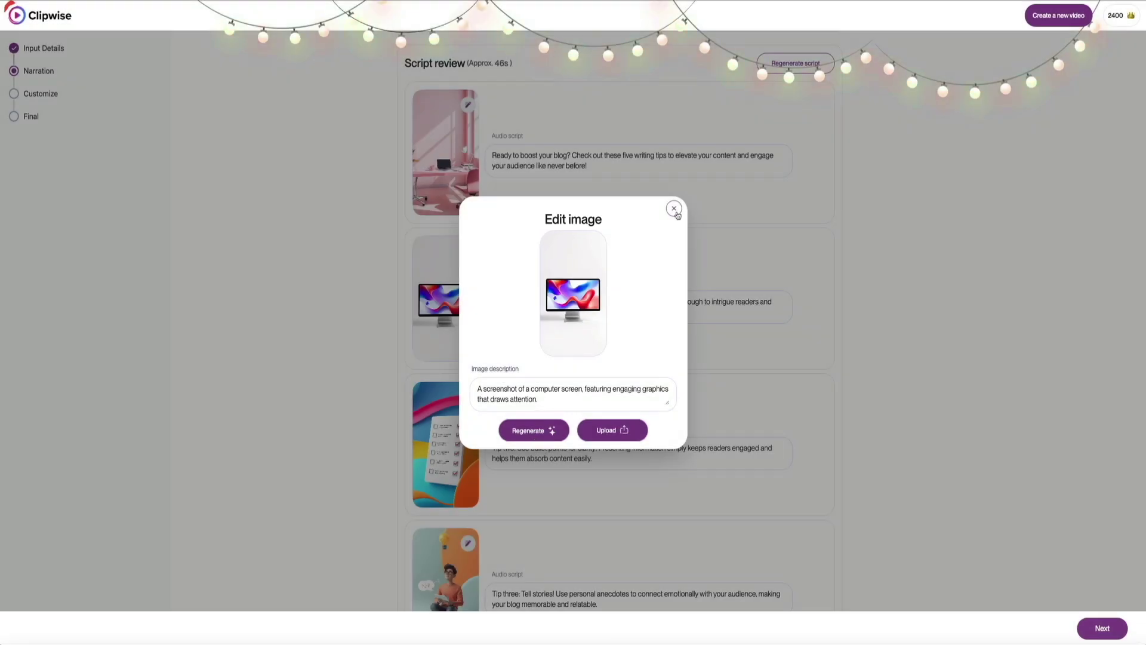
{"action": "left_click", "coordinate": [674, 208]}
{"action": "scroll", "coordinate": [943, 256], "scroll_direction": "up", "scroll_amount": 6}
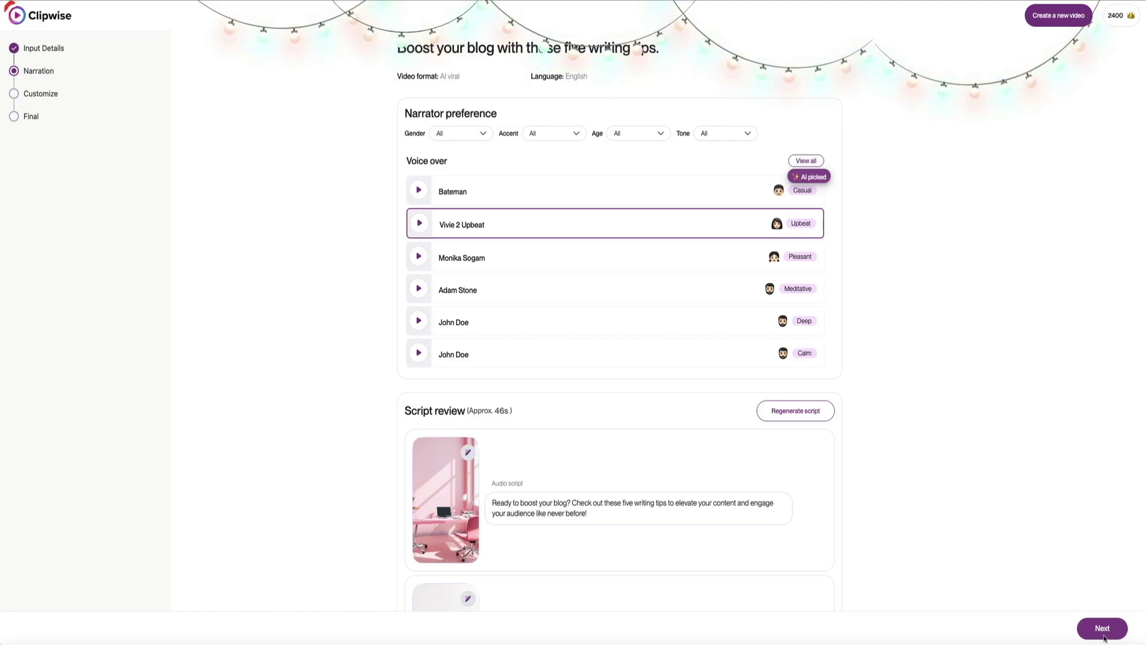
{"action": "left_click", "coordinate": [1102, 636]}
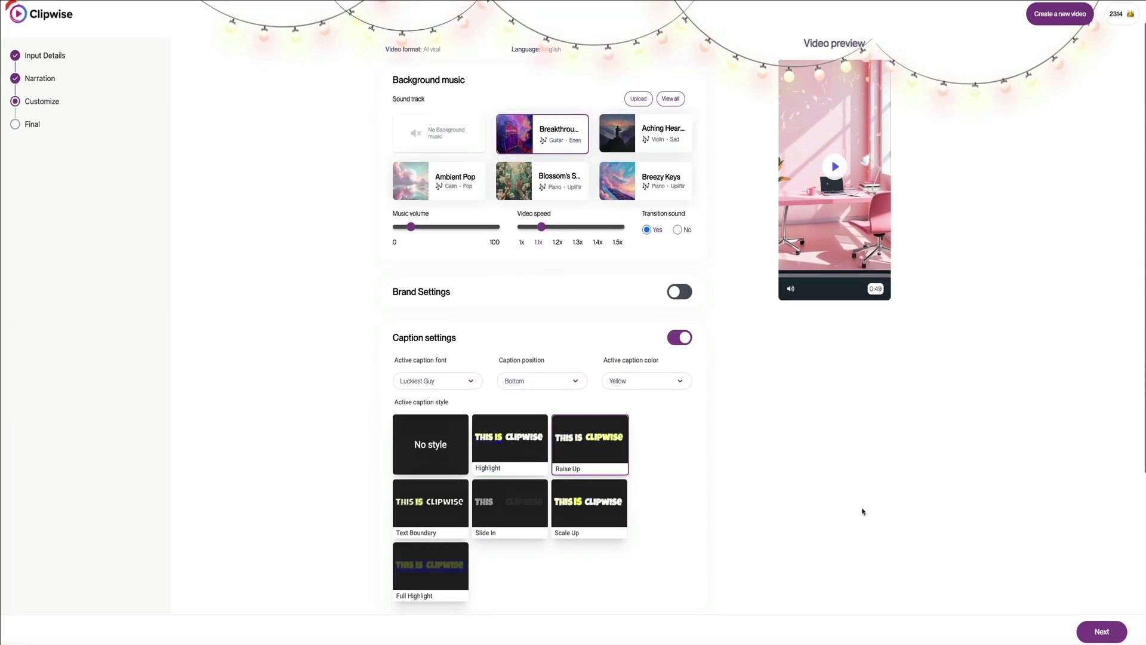
Try the Whistle Rock, Ambient Pop and Blossom's soundtracks, and select the energetic guitar track Breakthrou... as background music
{"action": "scroll", "coordinate": [861, 512], "scroll_direction": "down", "scroll_amount": 5}
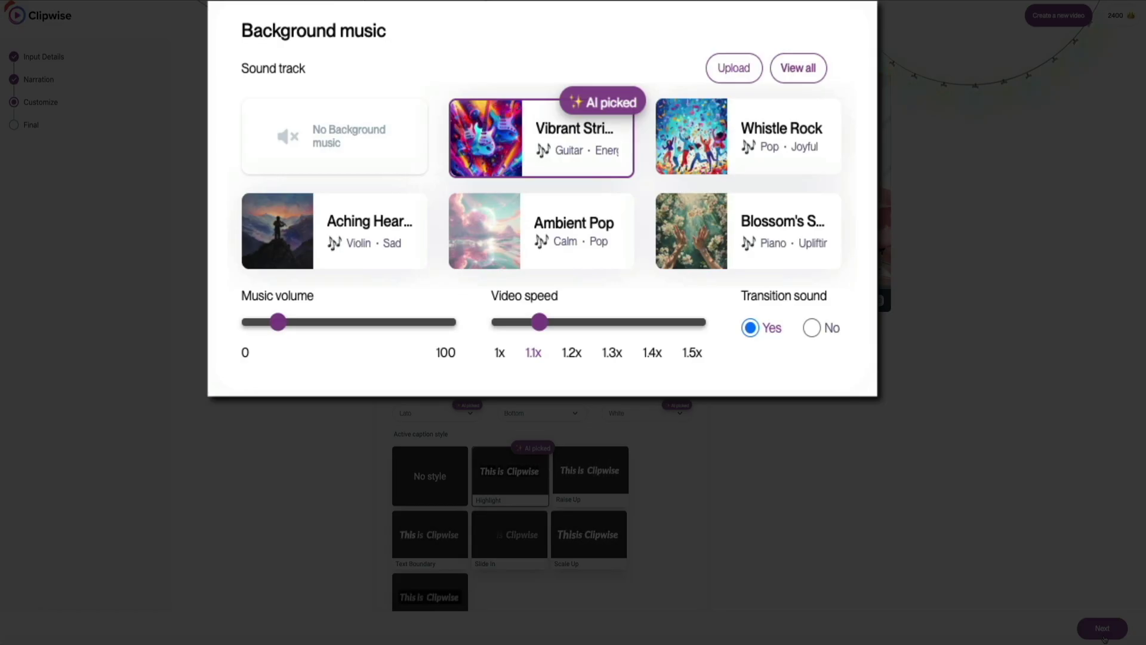
{"action": "left_click", "coordinate": [759, 154]}
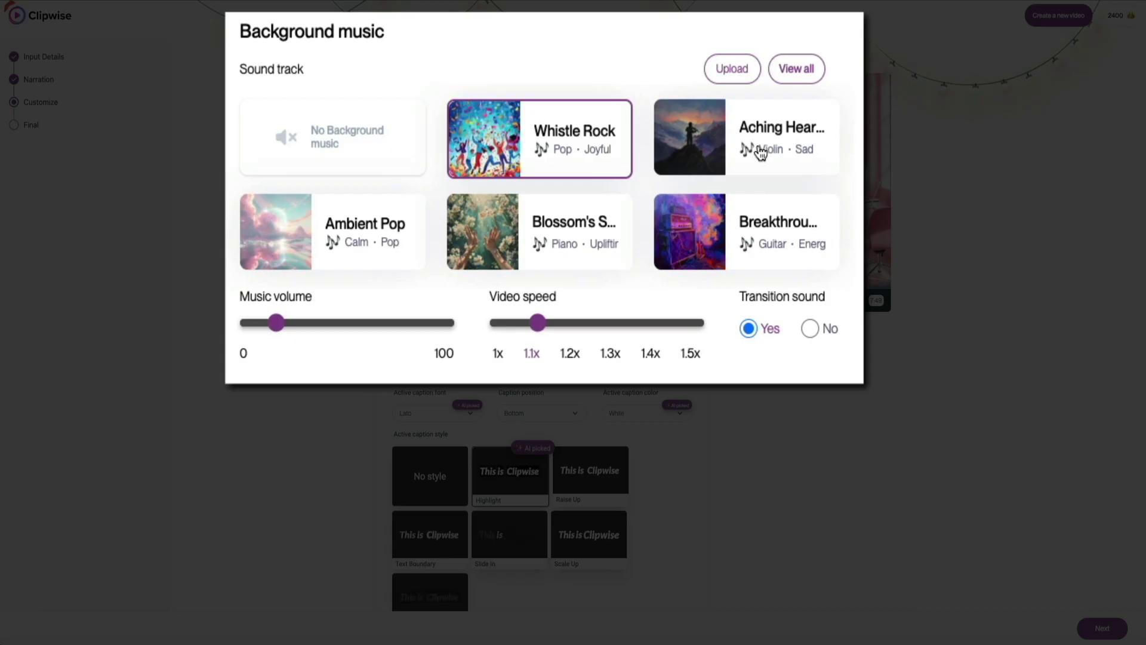
{"action": "left_click", "coordinate": [347, 261]}
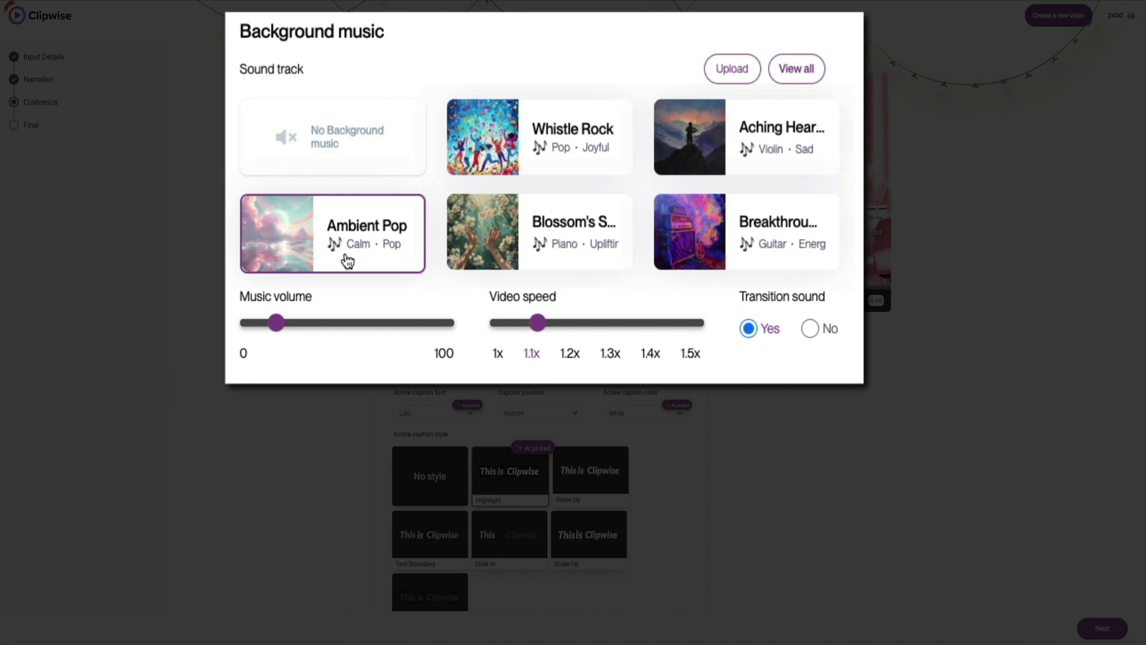
{"action": "left_click", "coordinate": [560, 246]}
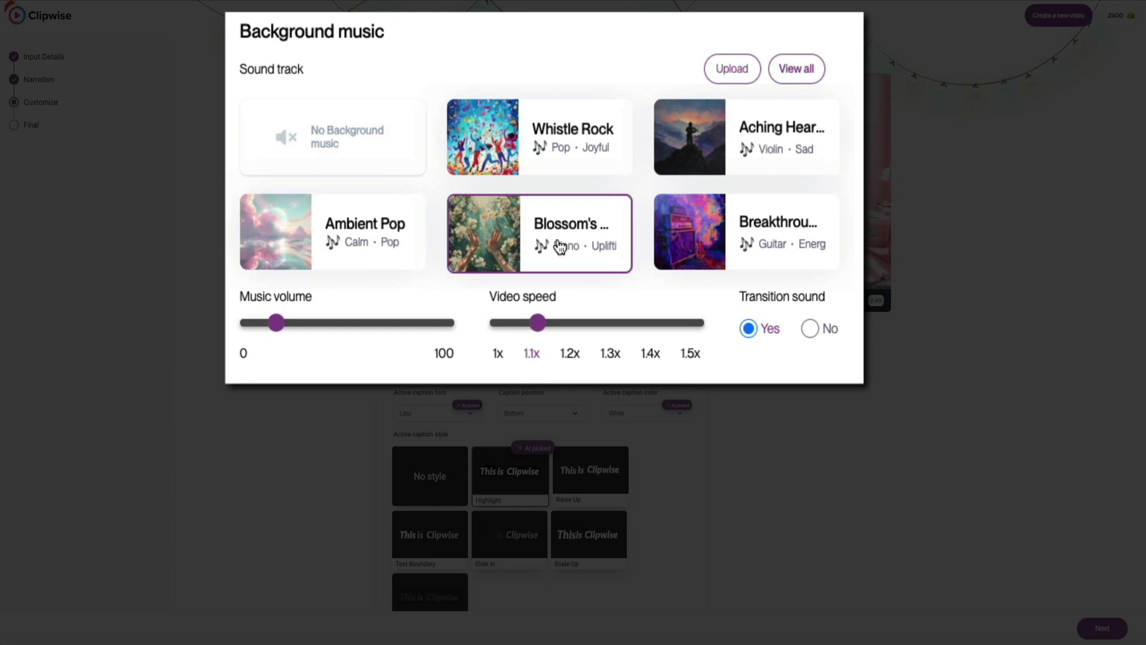
{"action": "left_click", "coordinate": [774, 247]}
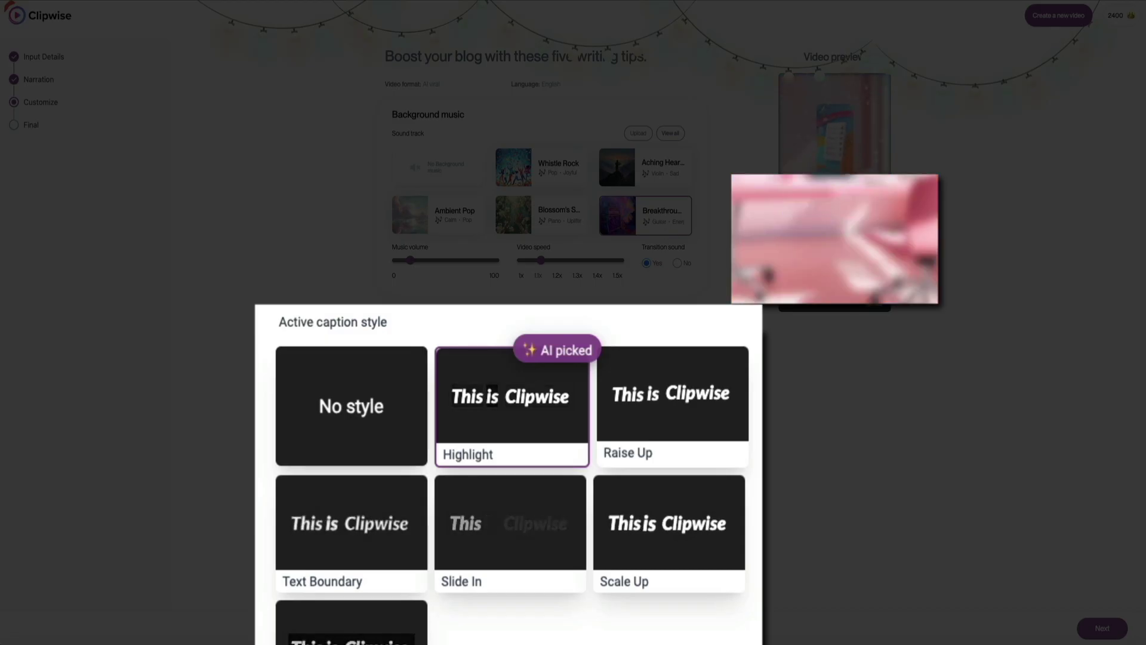
Set the captions to the Raise Up style in Yellow after trying Scale Up, and render the final video
{"action": "left_click", "coordinate": [681, 404]}
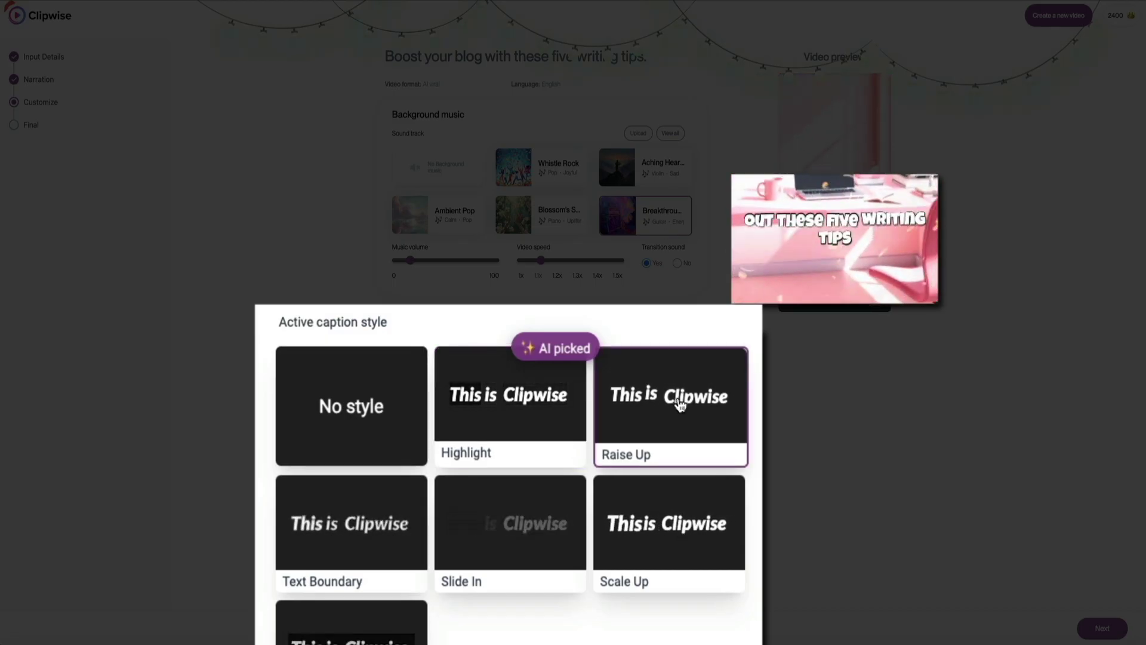
{"action": "left_click", "coordinate": [676, 522]}
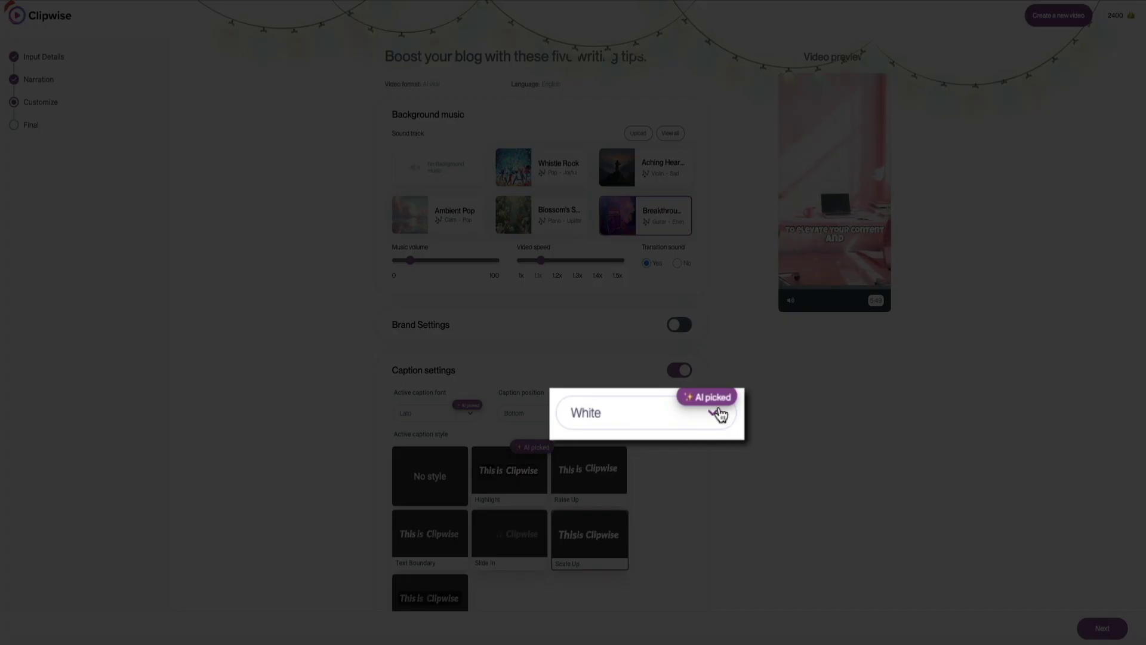
{"action": "left_click", "coordinate": [721, 414]}
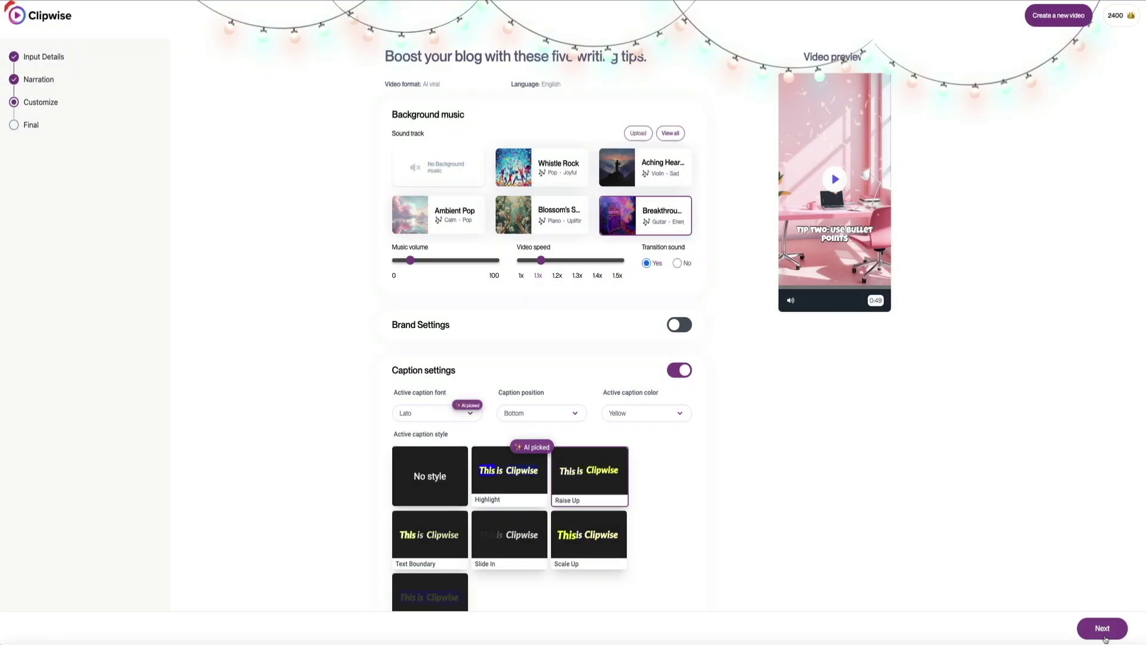
{"action": "left_click", "coordinate": [1105, 640]}
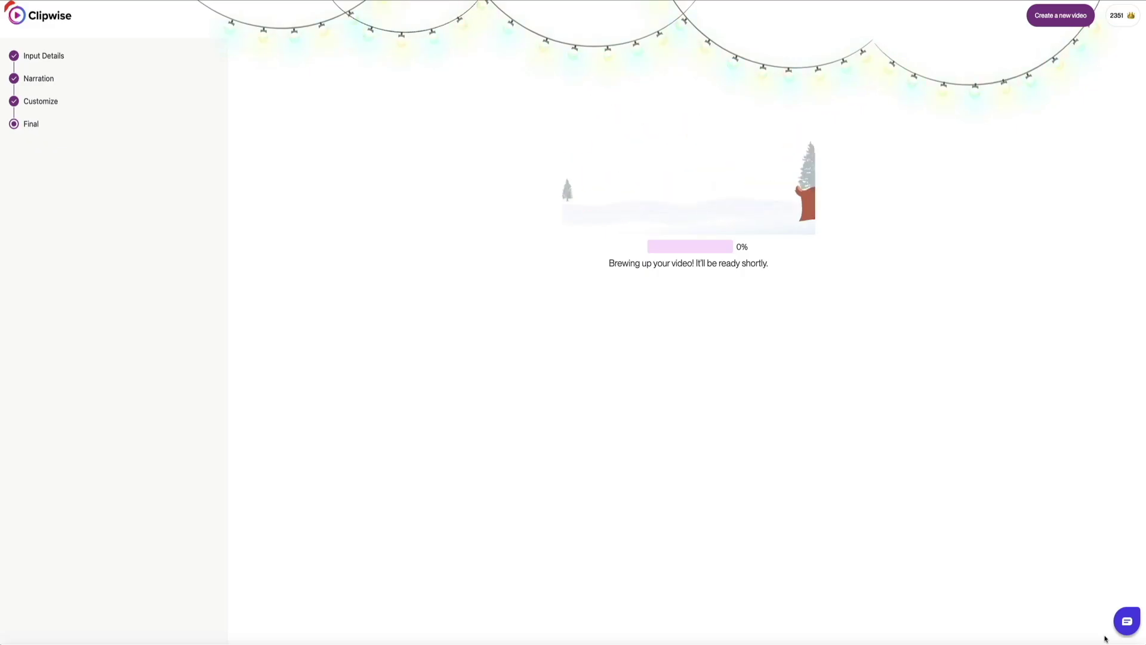
Download the finished blog writing tips video
{"action": "left_click", "coordinate": [1126, 621]}
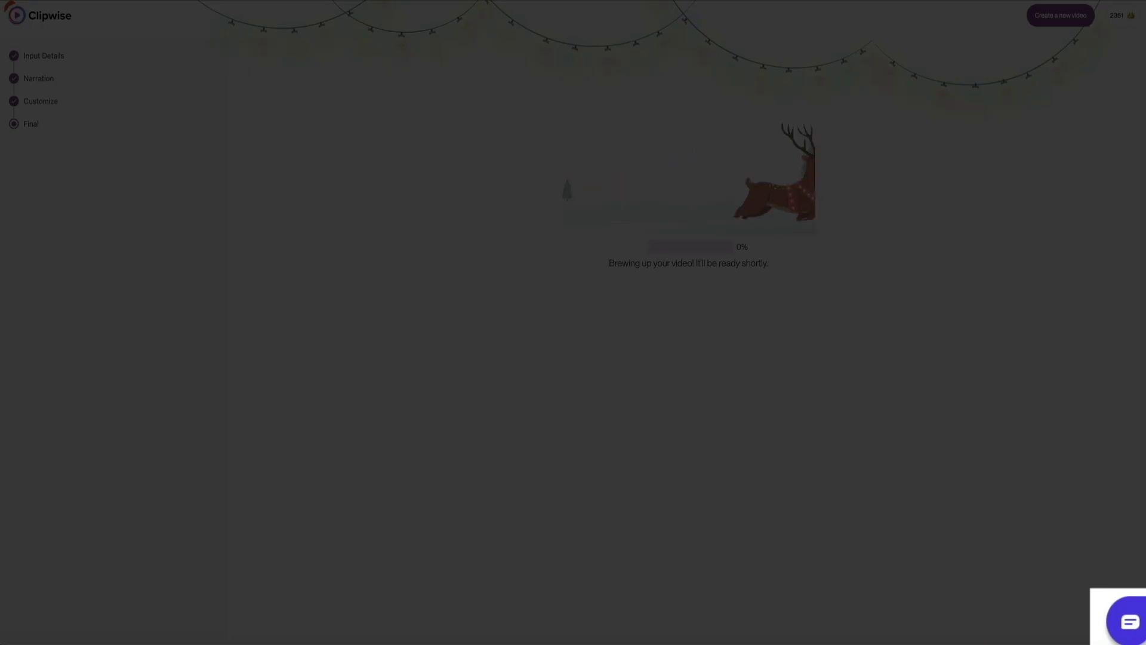
{"action": "left_click", "coordinate": [1104, 639]}
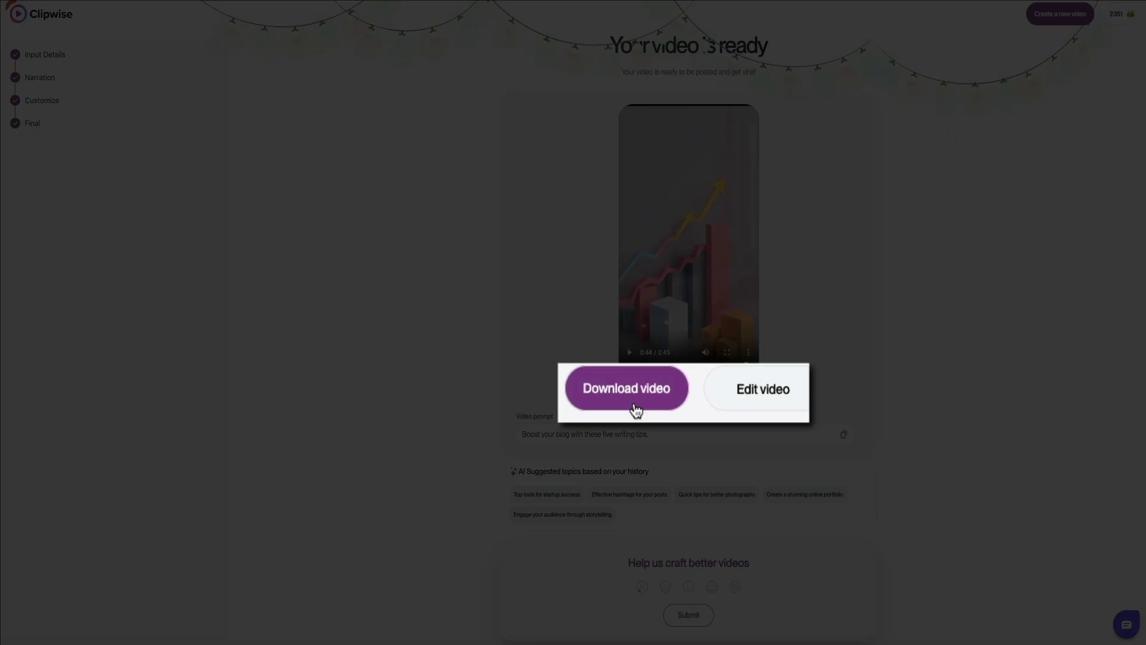
{"action": "left_click", "coordinate": [656, 395]}
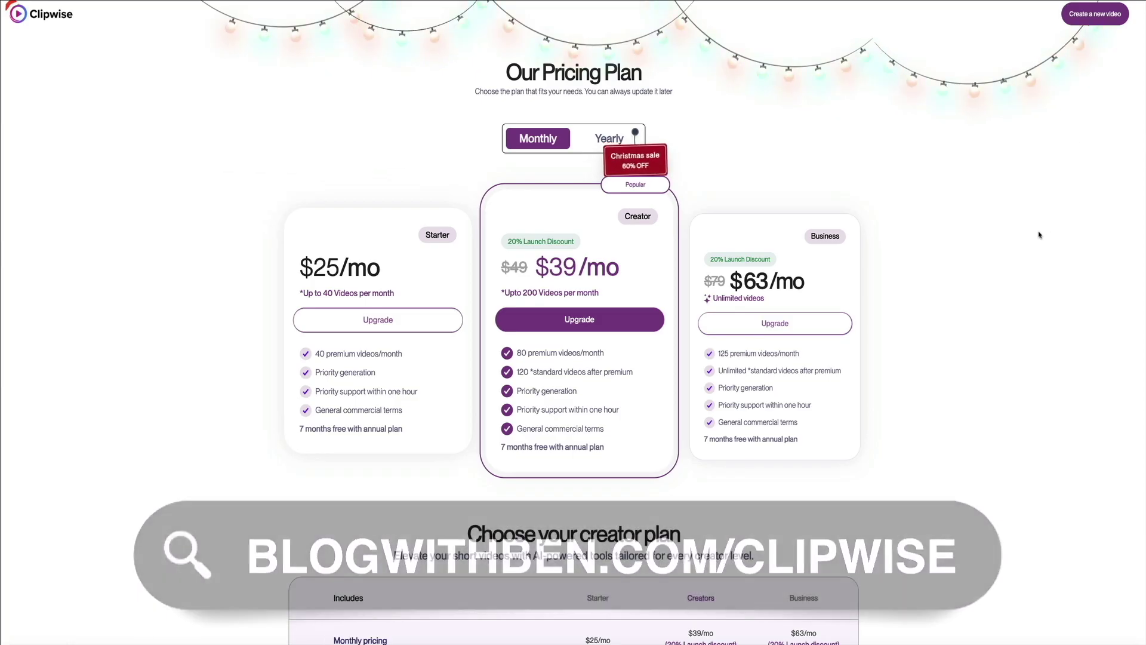
Review the Starter, Creator and Business pricing plans and their feature comparison table
{"action": "scroll", "coordinate": [1039, 235], "scroll_direction": "down", "scroll_amount": 1}
{"action": "scroll", "coordinate": [1039, 234], "scroll_direction": "down", "scroll_amount": 5}
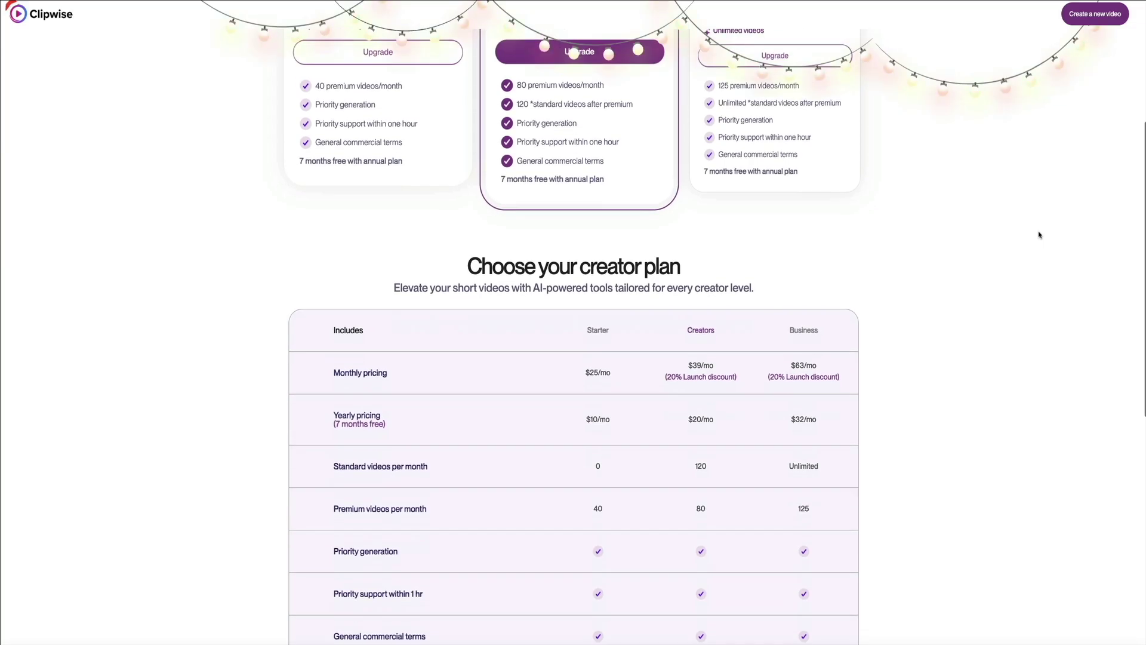